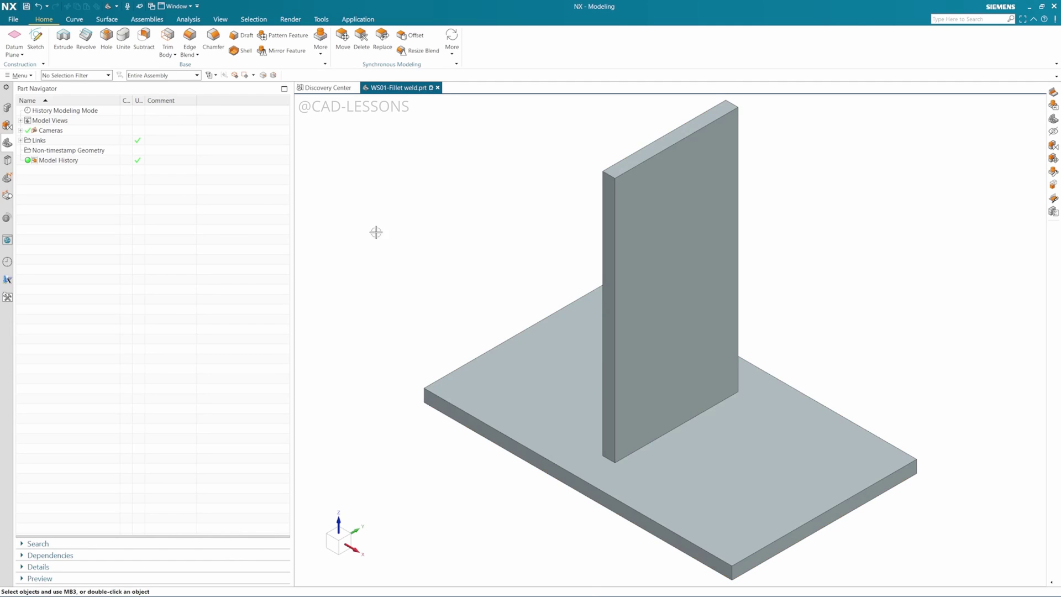
Step: Show the Assembly Navigator and inspect Plate1 of the T-joint assembly
left_click(7, 110)
left_click(65, 142)
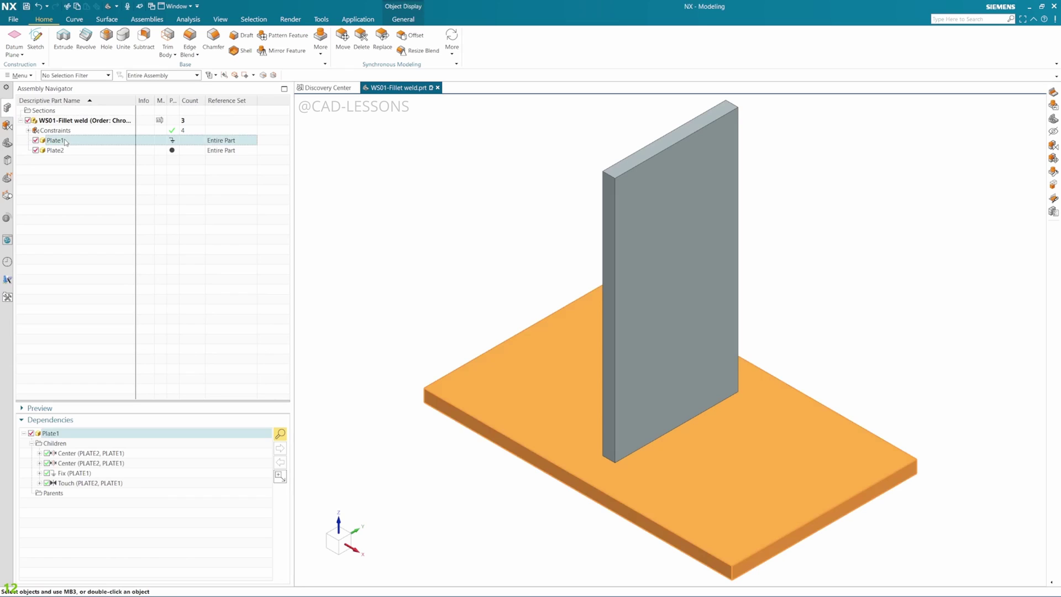
key("Escape")
right_click(406, 176)
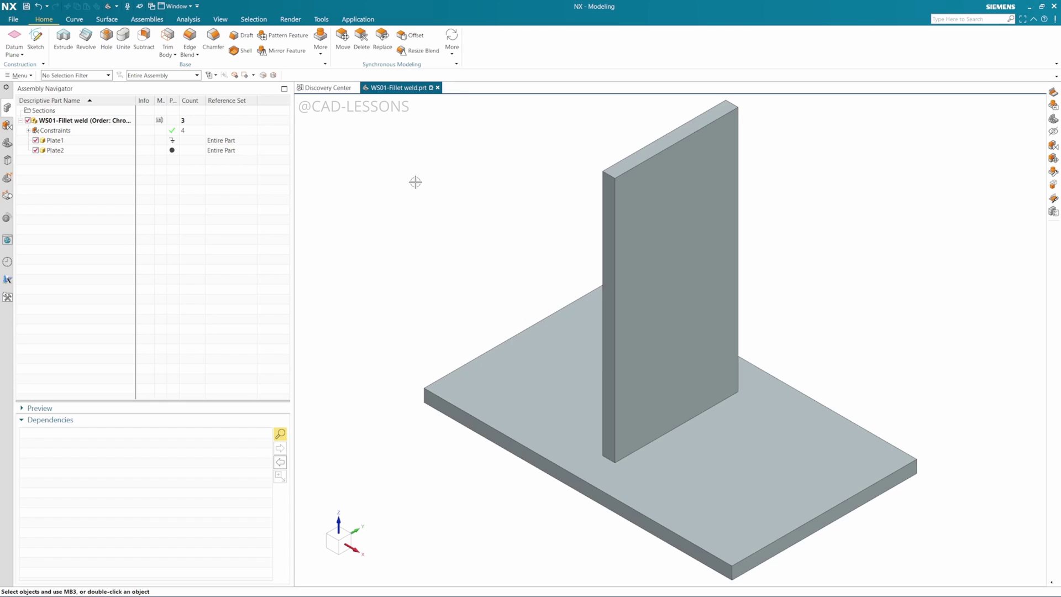
Step: Start the Modeling application and add the Weld Assistant tools to the ribbon
left_click(357, 19)
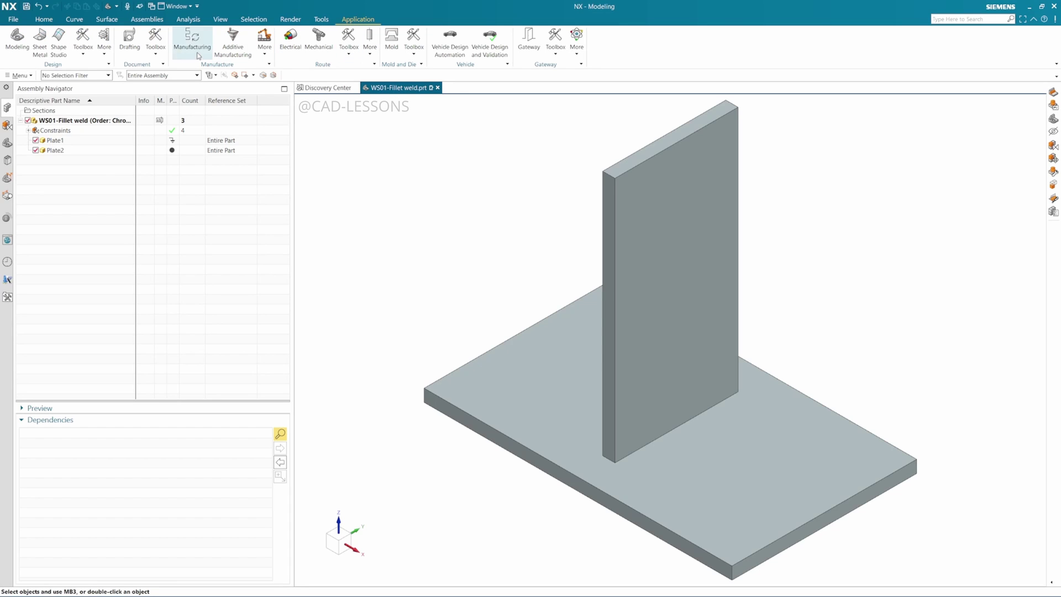
left_click(18, 46)
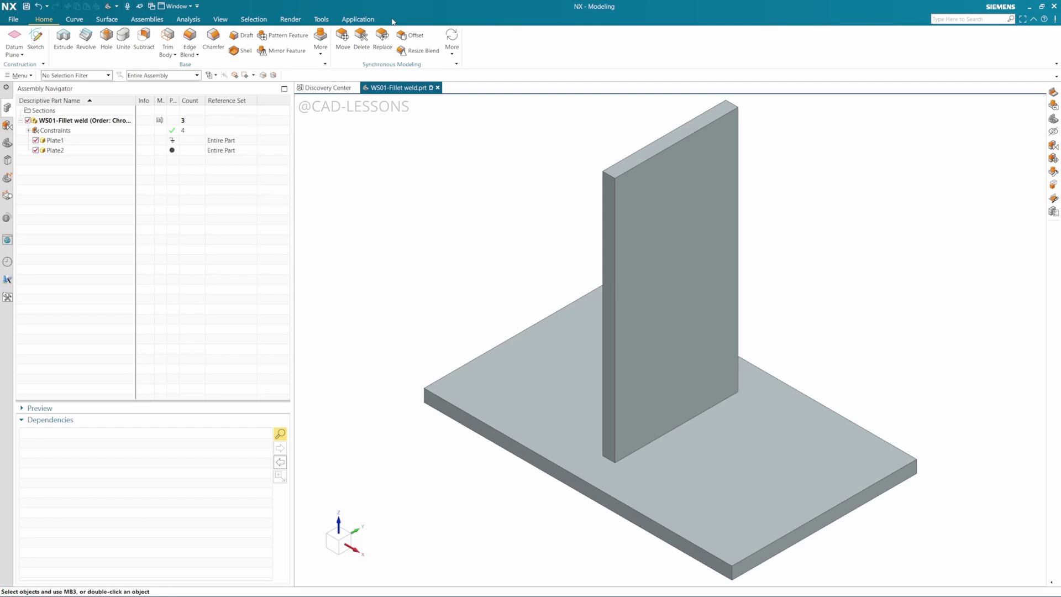
right_click(392, 21)
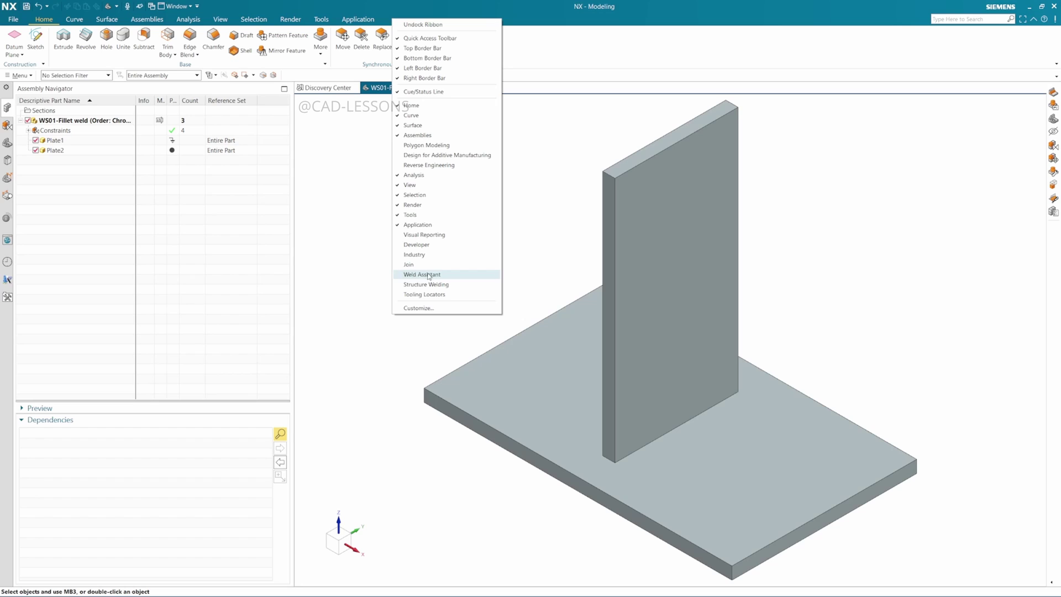
left_click(400, 275)
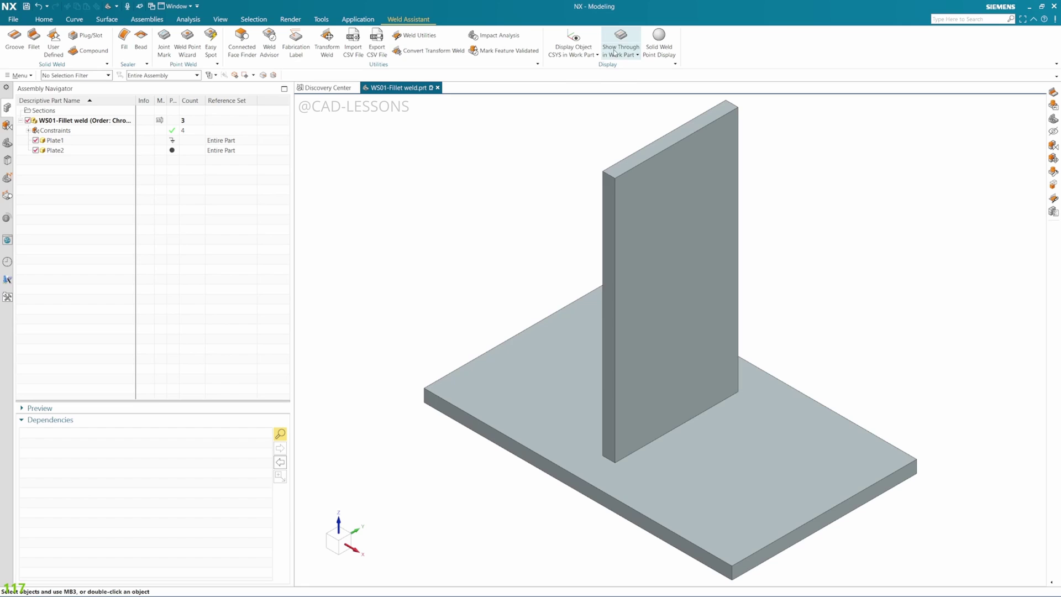
Step: Start a fillet weld with Assign Weld PMI turned off
left_click(33, 39)
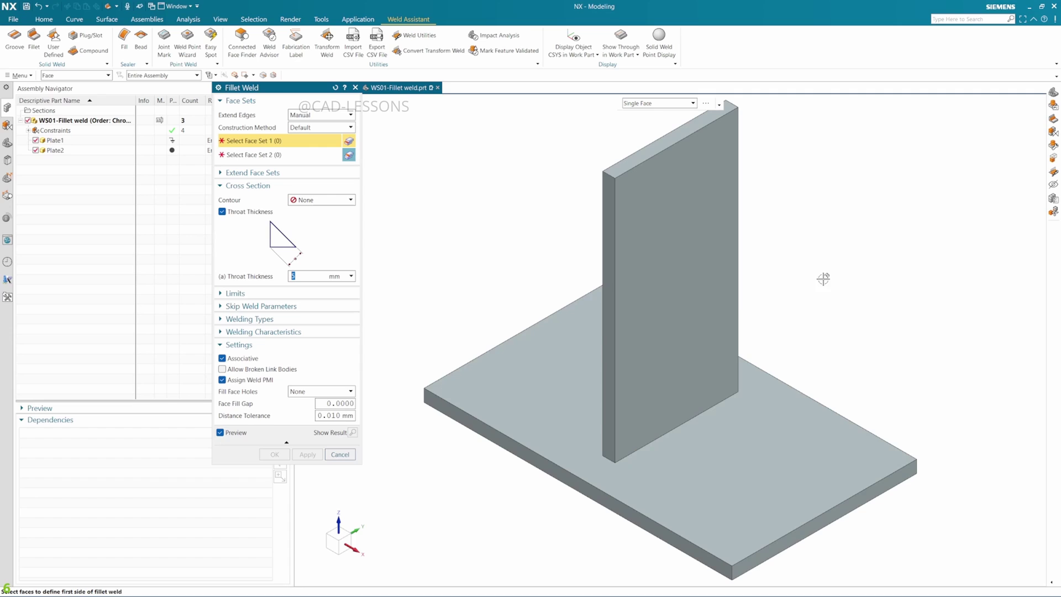
left_click(222, 379)
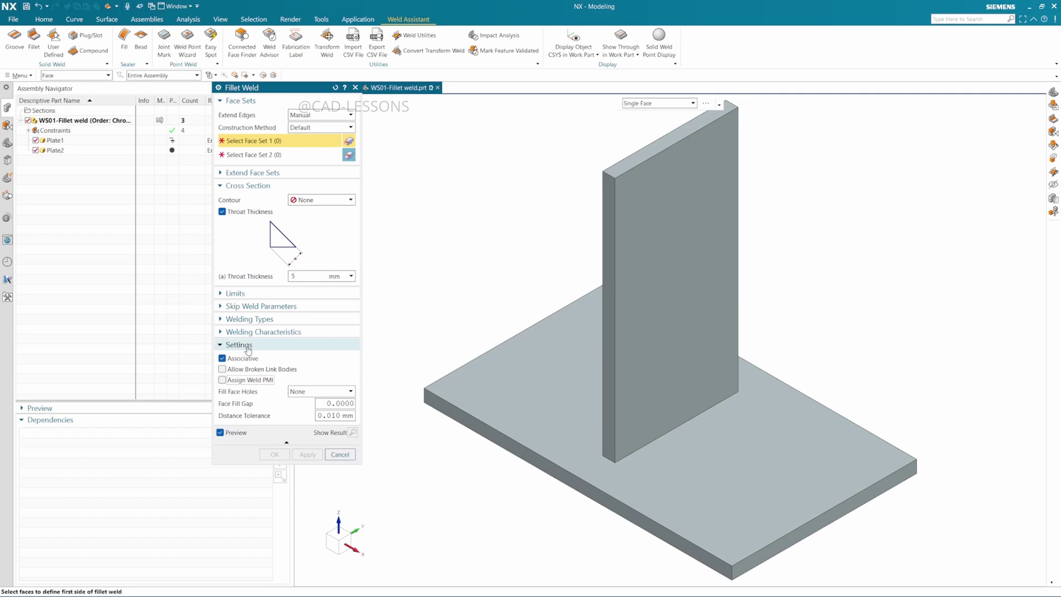
left_click(238, 345)
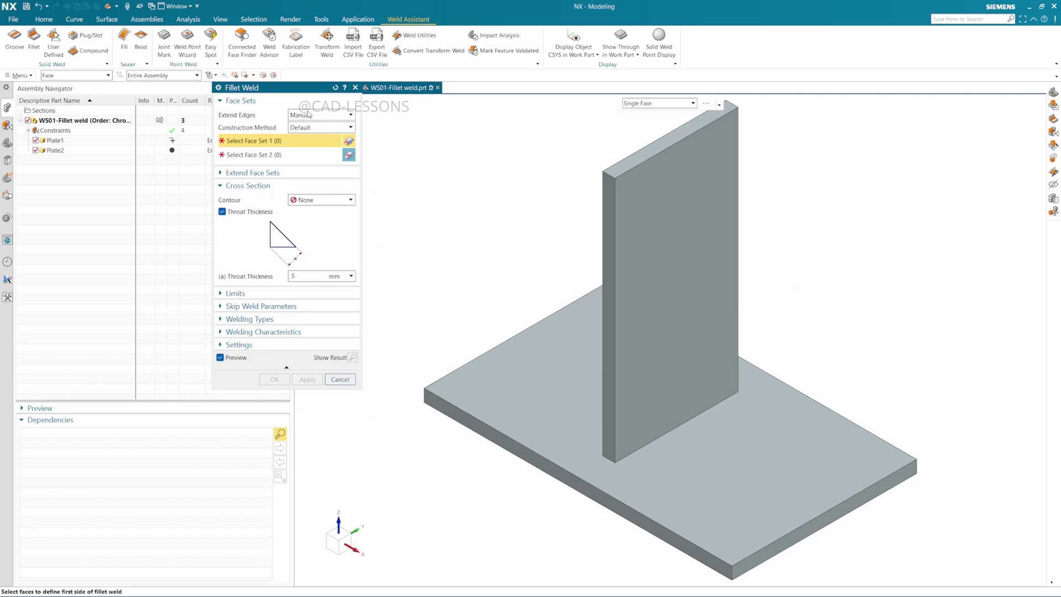
left_click_drag(246, 92, 243, 116)
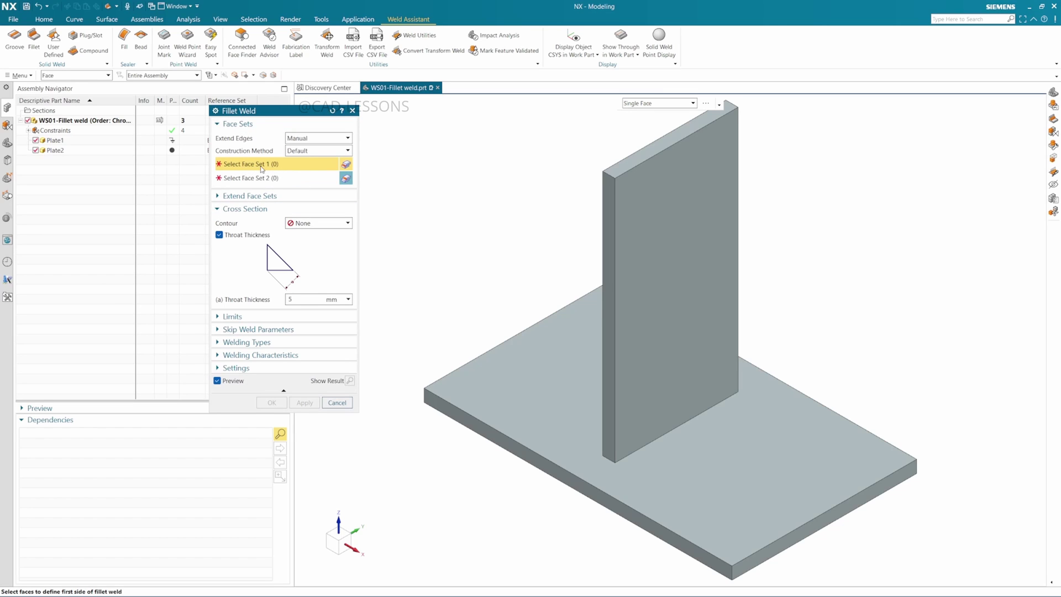
Step: Use the upright plate face and base plate top face as weld sides, then preview
left_click(680, 210)
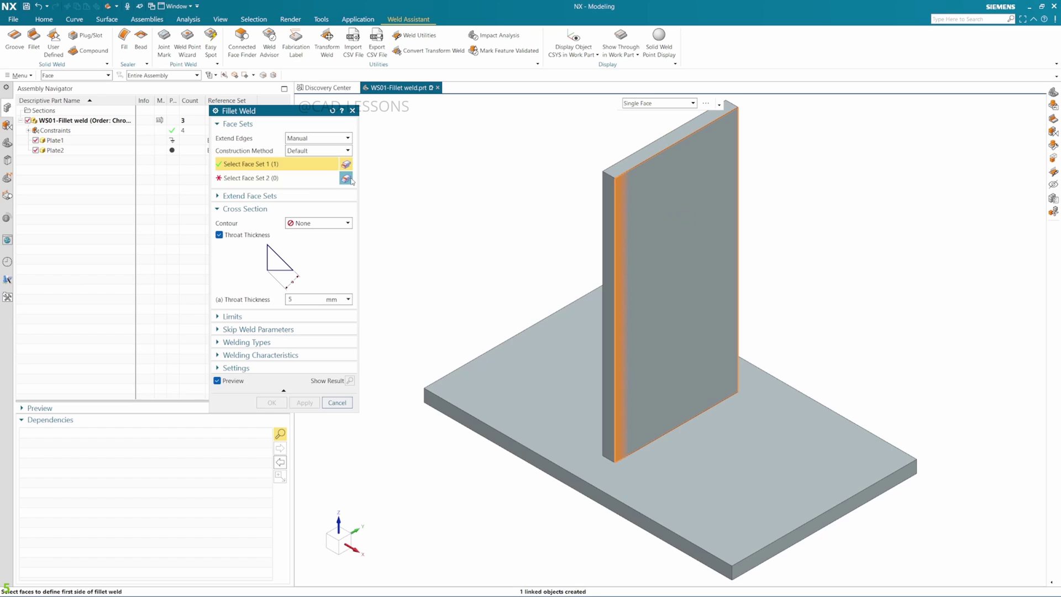
left_click(266, 179)
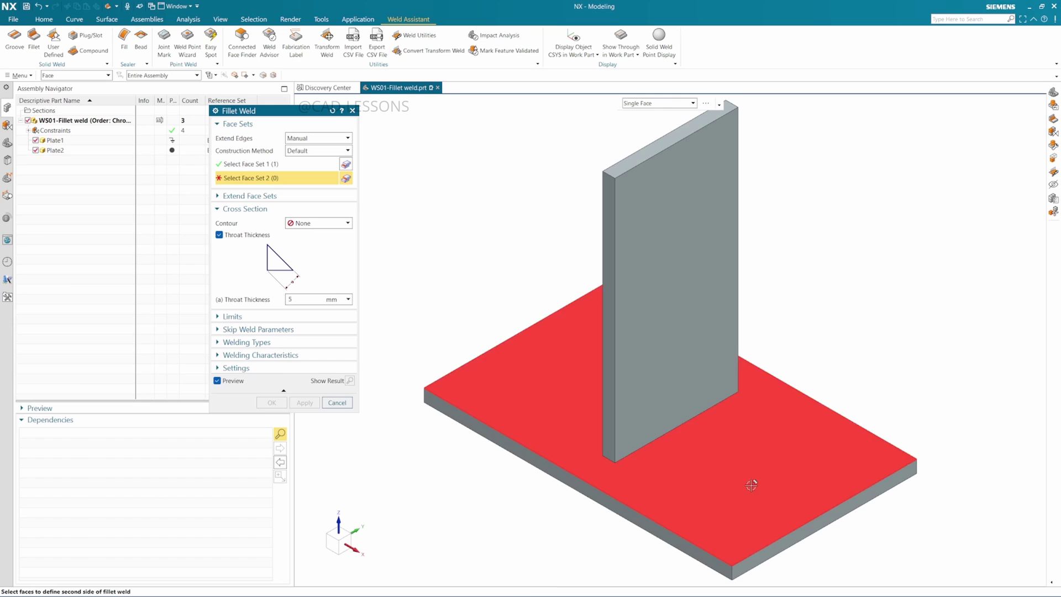
left_click(736, 465)
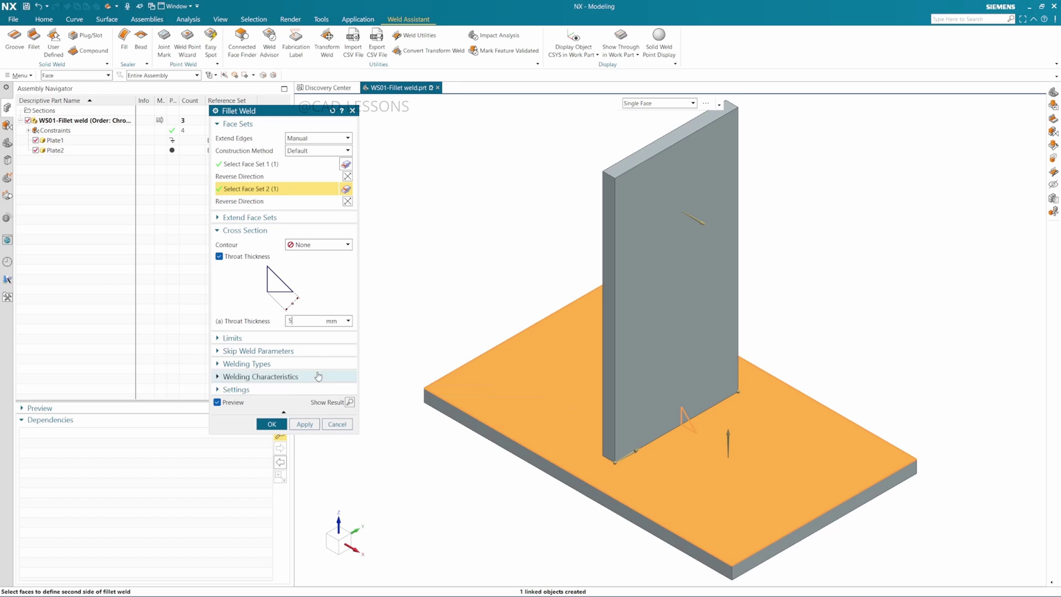
left_click(348, 404)
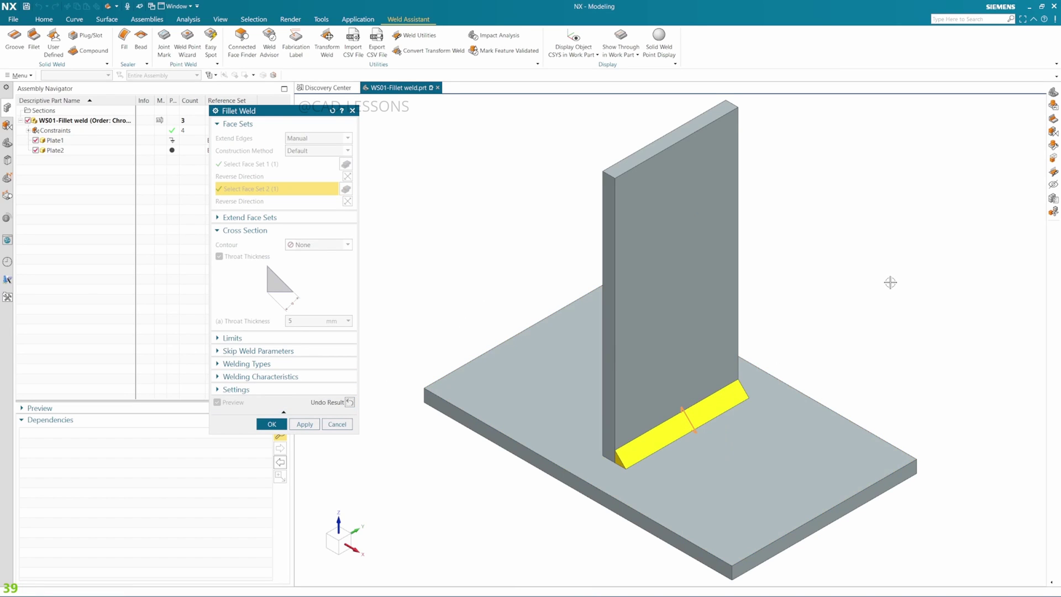
Step: Add the upright plate's side and end faces to Face Set 1 and preview the wrap-around weld
left_click(349, 403)
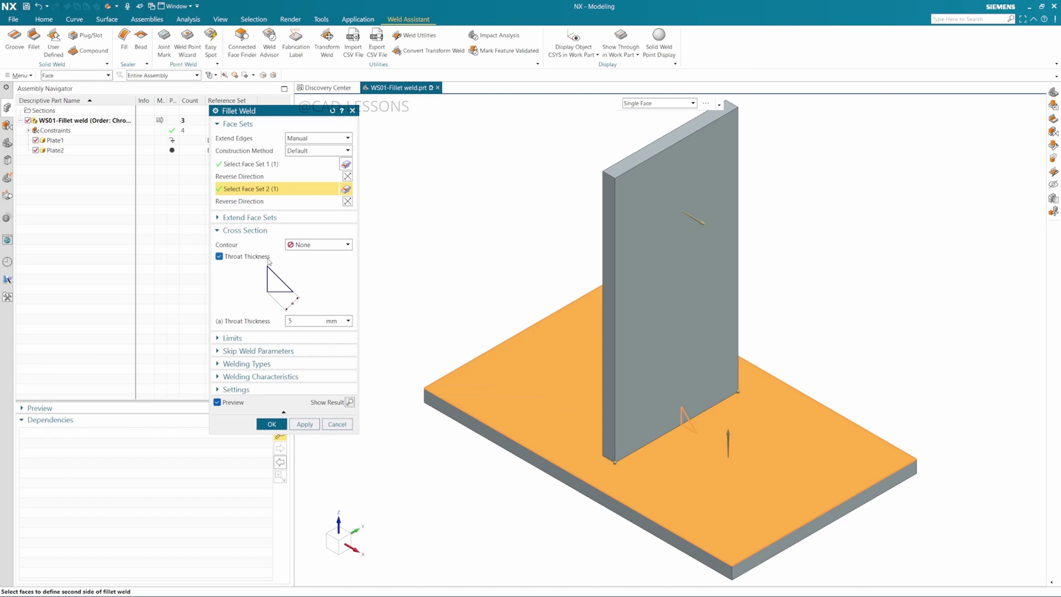
left_click(264, 167)
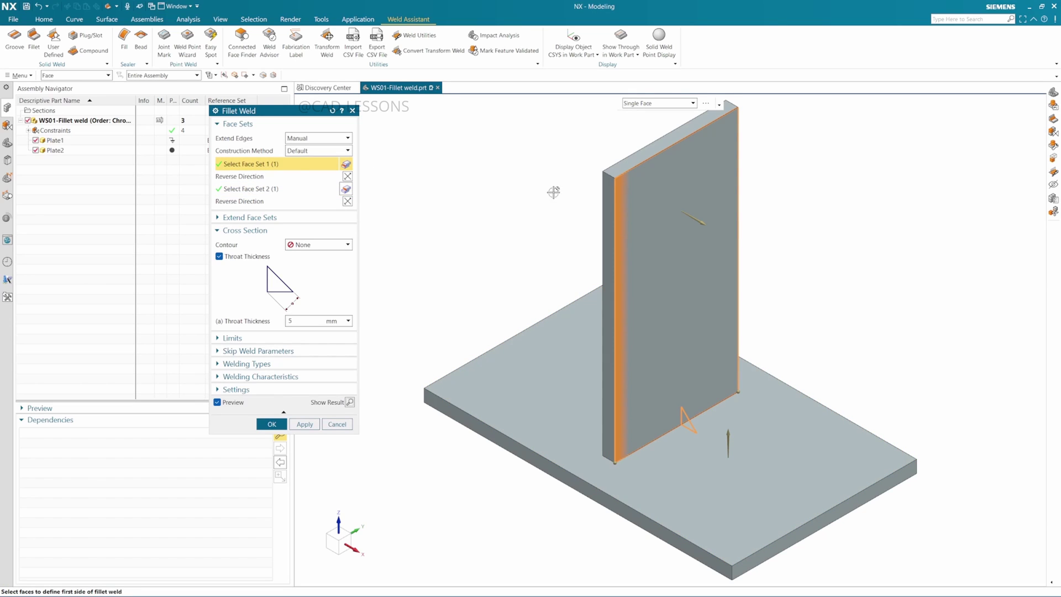
left_click(607, 193)
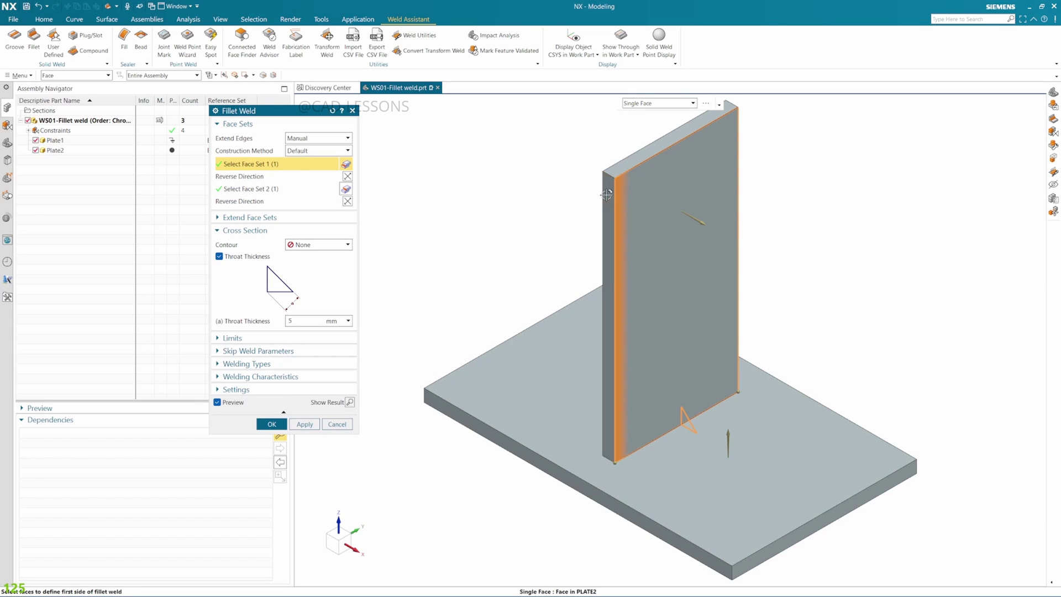
left_click(642, 223)
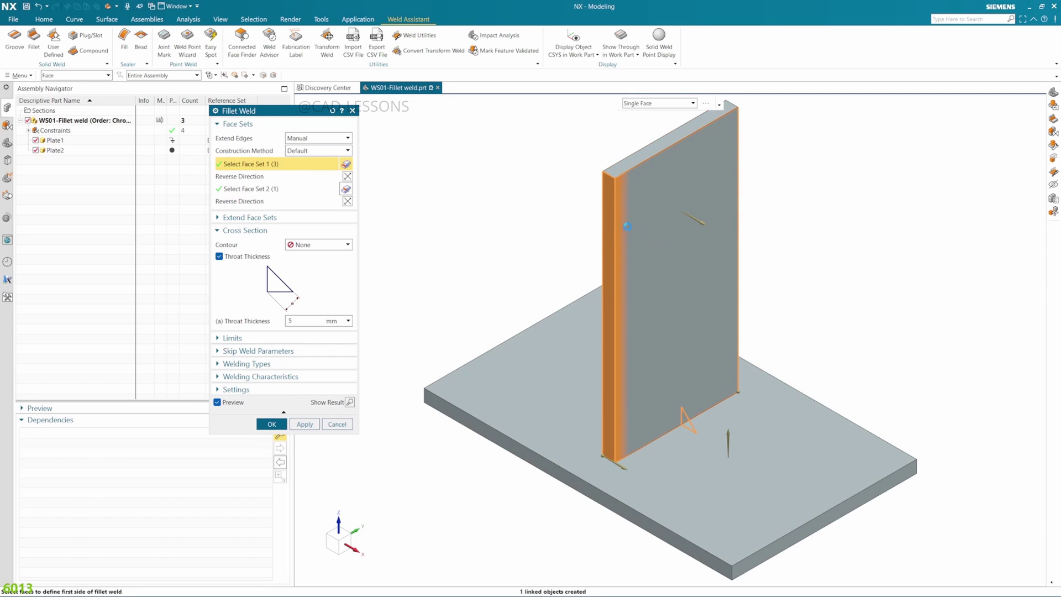
left_click(349, 402)
middle_click_drag(580, 377, 530, 341)
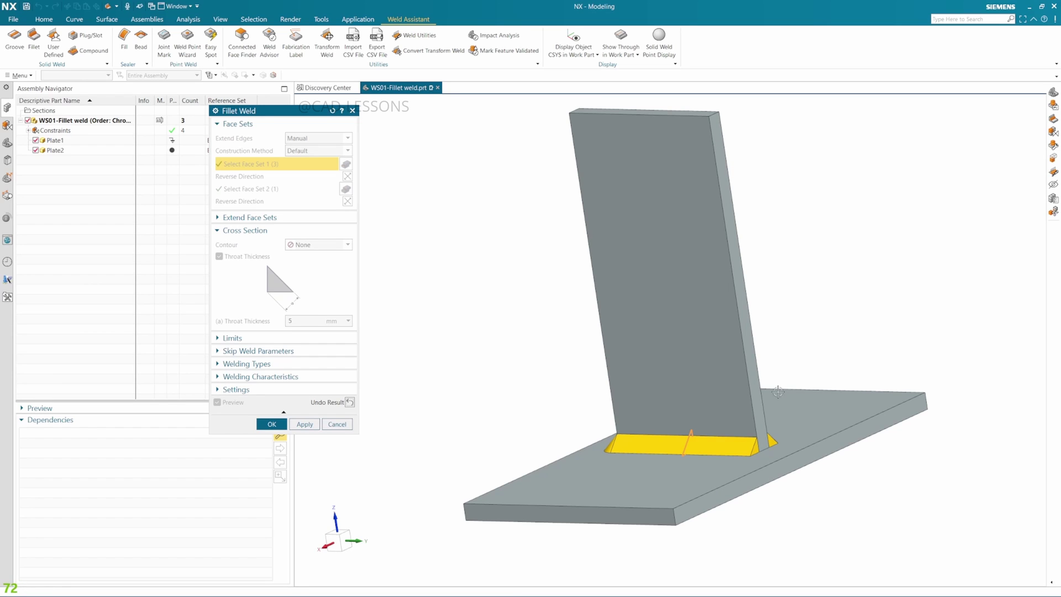
middle_click_drag(644, 383, 809, 368)
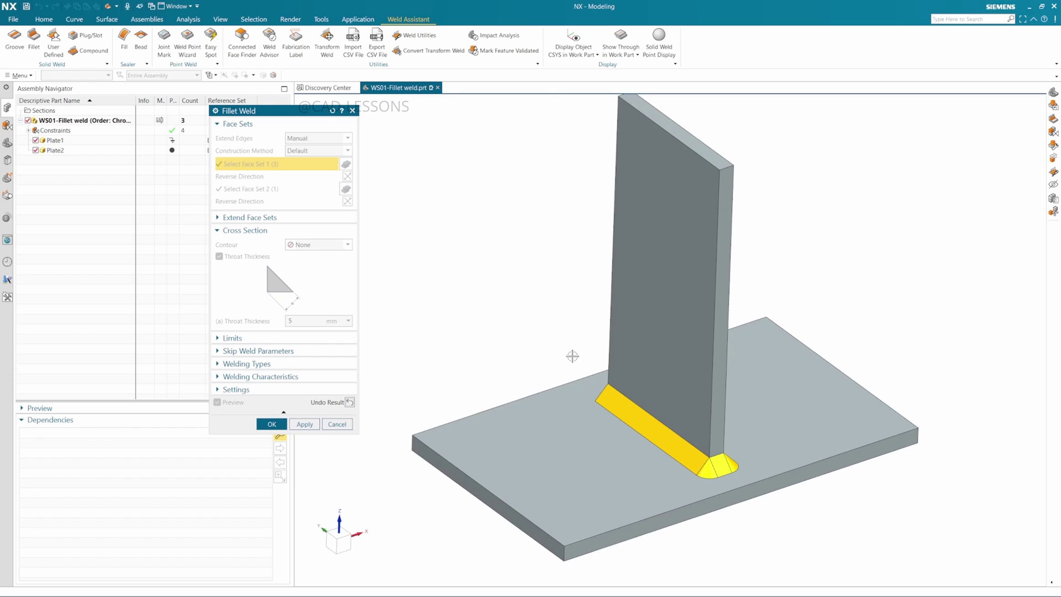
Step: Drag the weld's end handle out to 42 mm and preview the bead
left_click(347, 405)
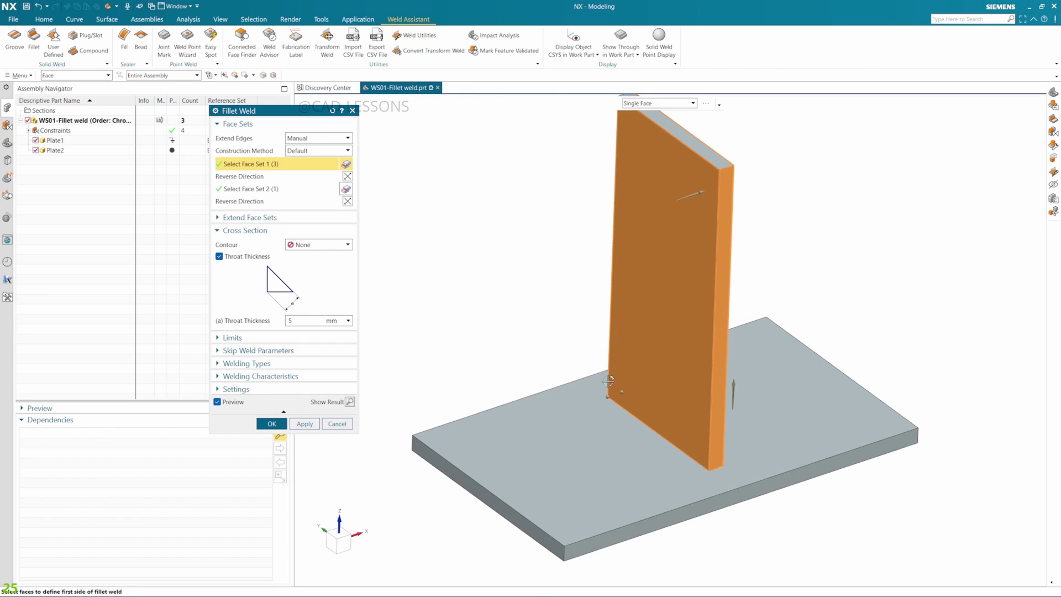
left_click_drag(609, 397, 640, 419)
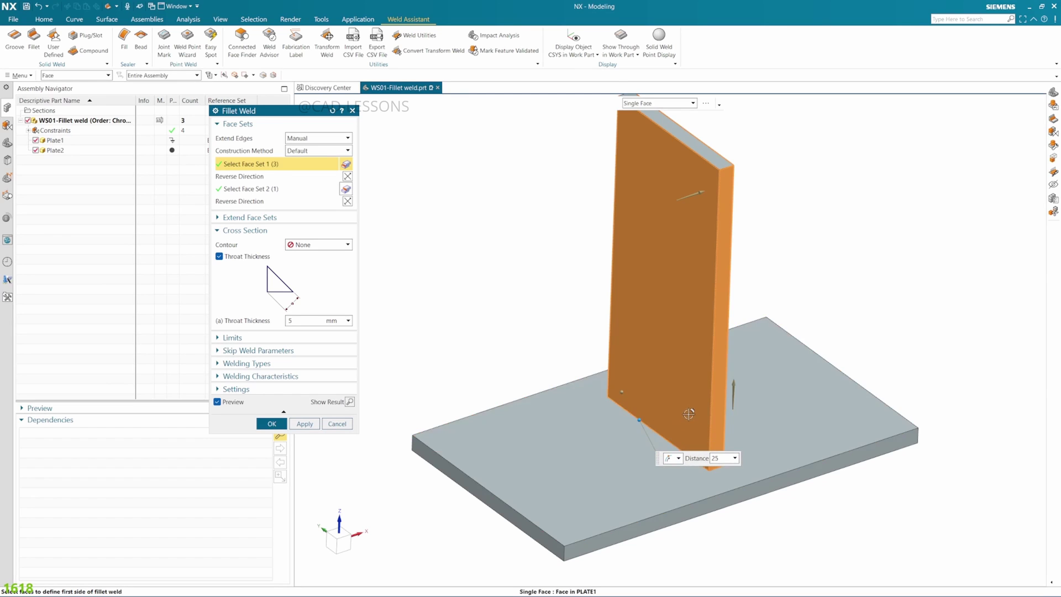
mouse_move(640, 419)
middle_mouse_down()
mouse_move(663, 413)
mouse_move(633, 406)
middle_mouse_up()
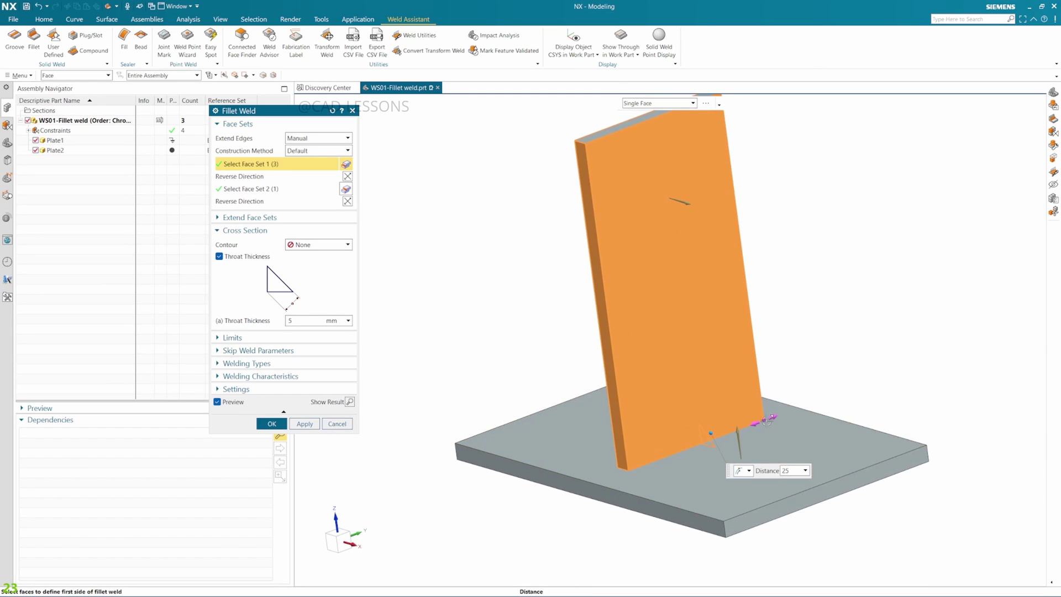
left_click_drag(709, 441, 699, 460)
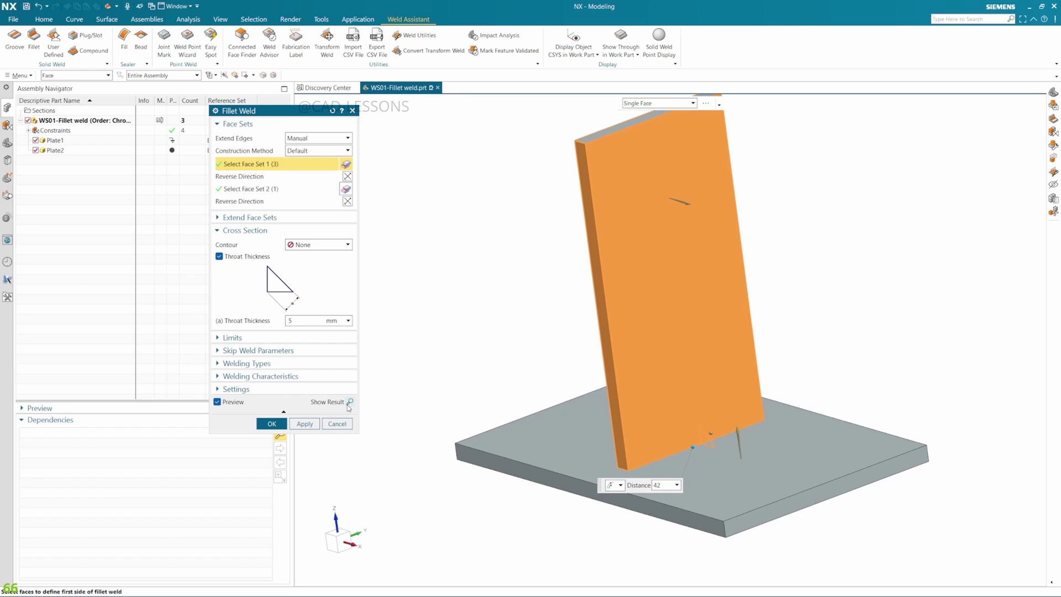
left_click(349, 401)
mouse_move(613, 327)
middle_mouse_down()
mouse_move(590, 367)
mouse_move(675, 342)
mouse_move(657, 315)
mouse_move(682, 318)
mouse_move(671, 304)
mouse_move(619, 321)
middle_mouse_up()
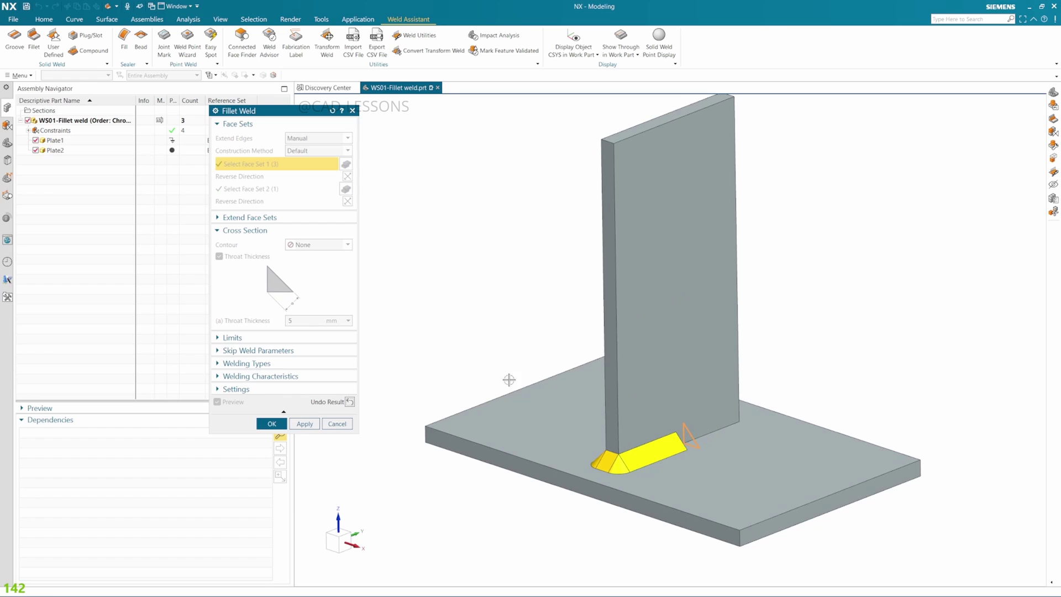
Step: Enter a distance of 40 in the weld Limits and preview the shortened bead
left_click(349, 402)
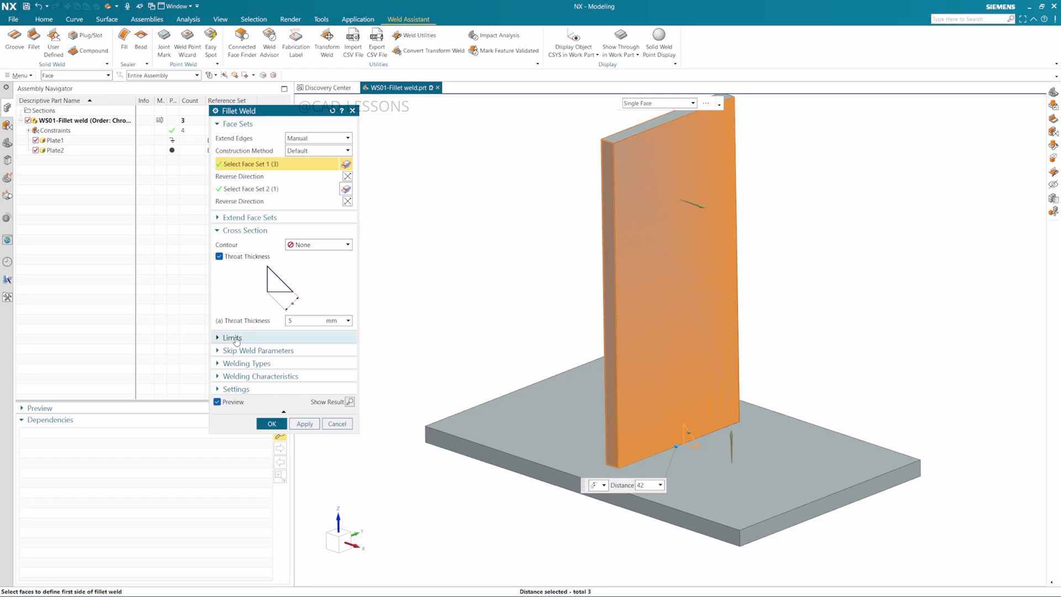
left_click(236, 339)
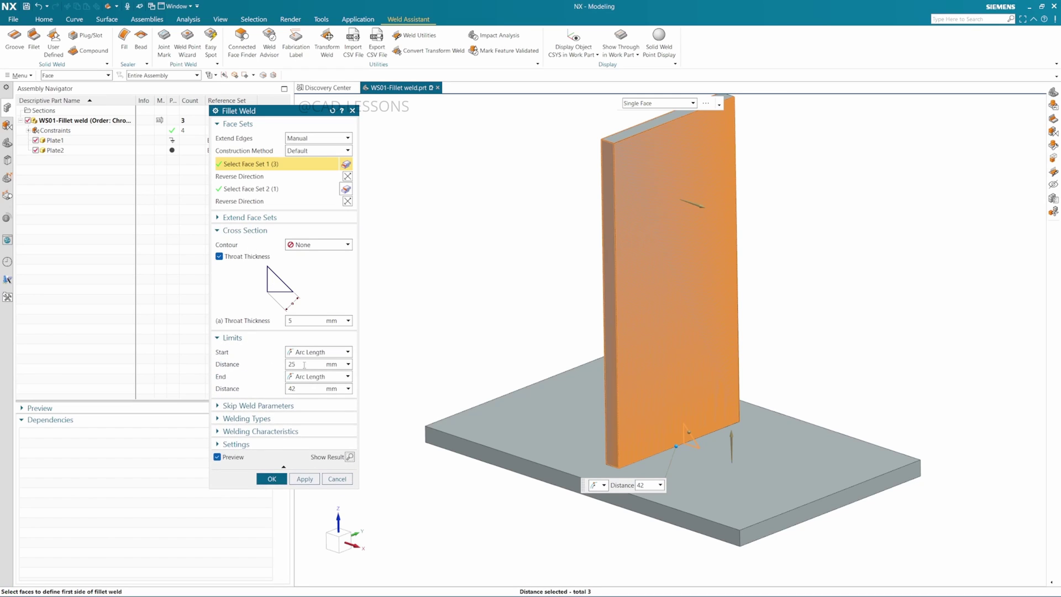
left_click(304, 365)
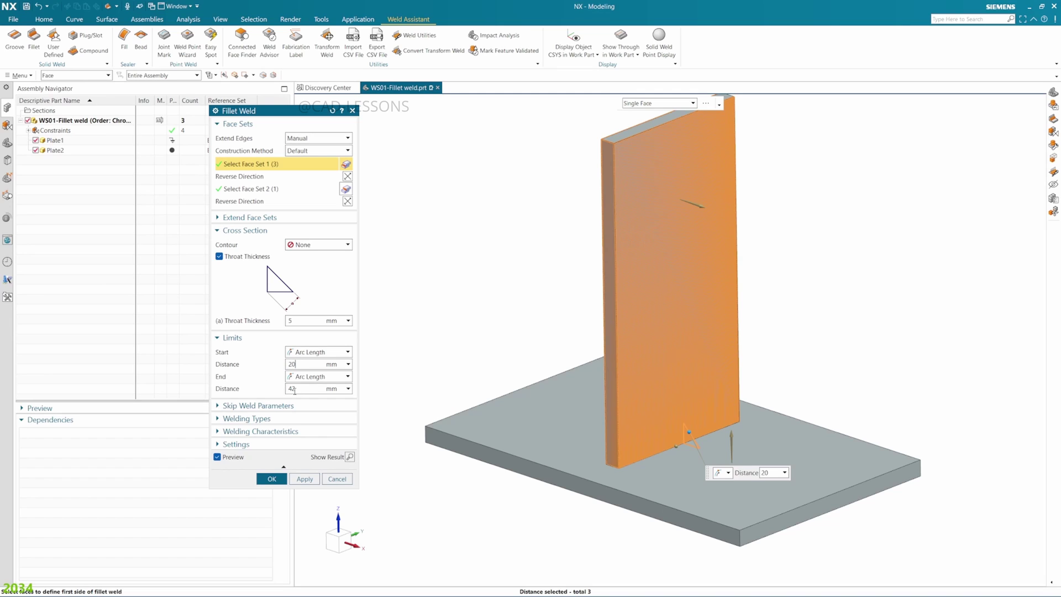
left_click(301, 393)
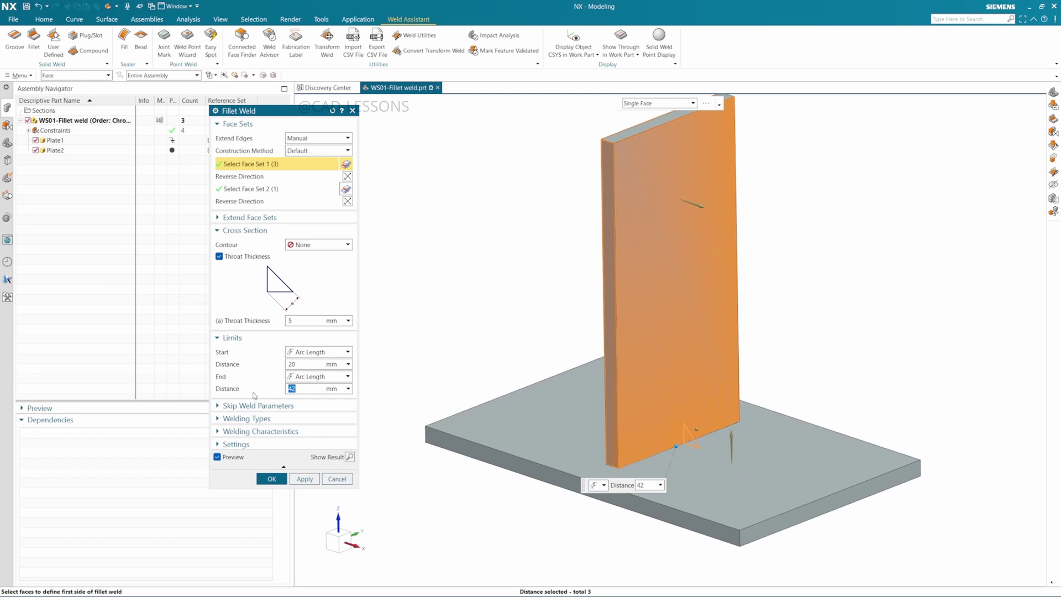
type("40")
middle_click_drag(779, 367, 685, 362)
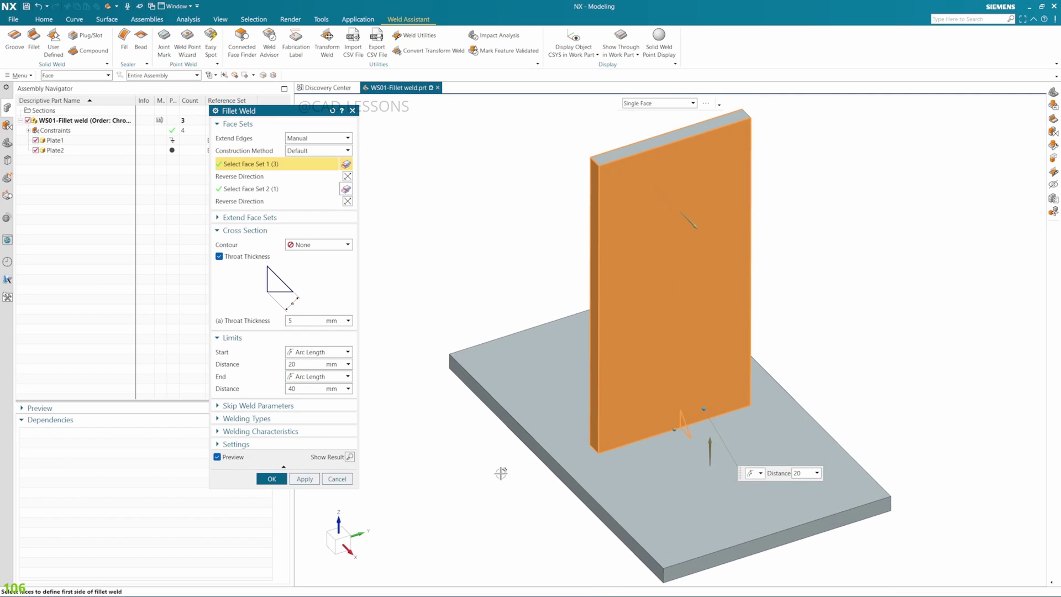
left_click(350, 457)
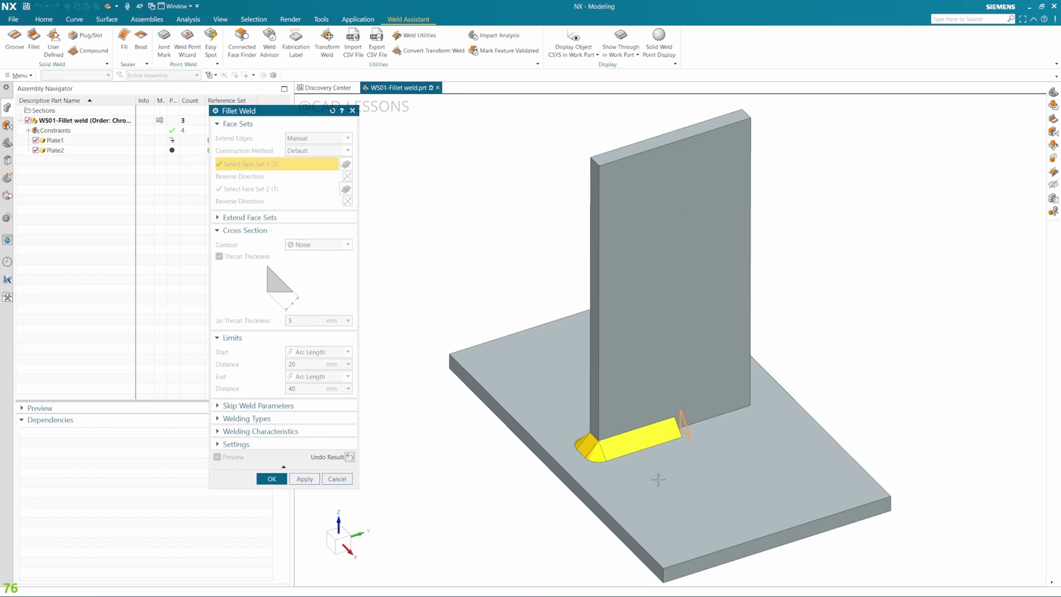
middle_click_drag(658, 479, 767, 442)
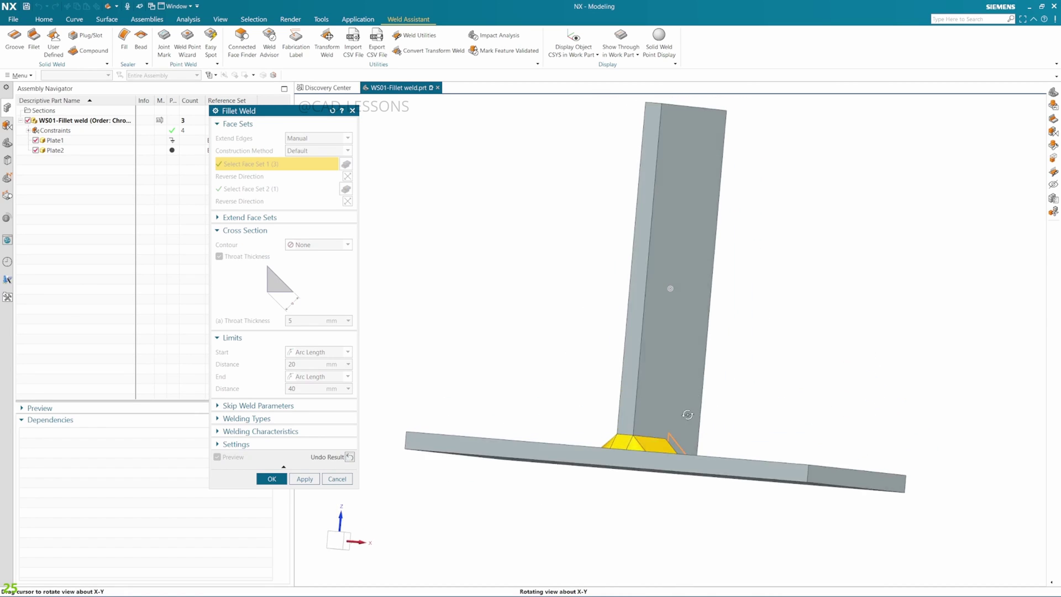
middle_click_drag(688, 414, 663, 438)
Step: Set start and end distances to 0, add the plate's end face, and preview the full-length weld
left_click(350, 456)
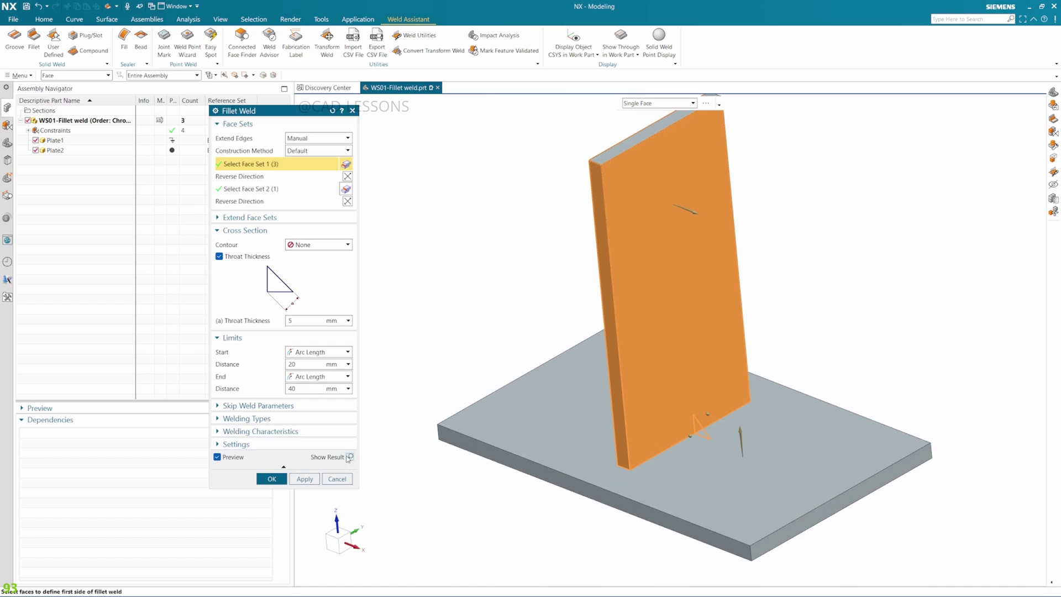
left_click(301, 365)
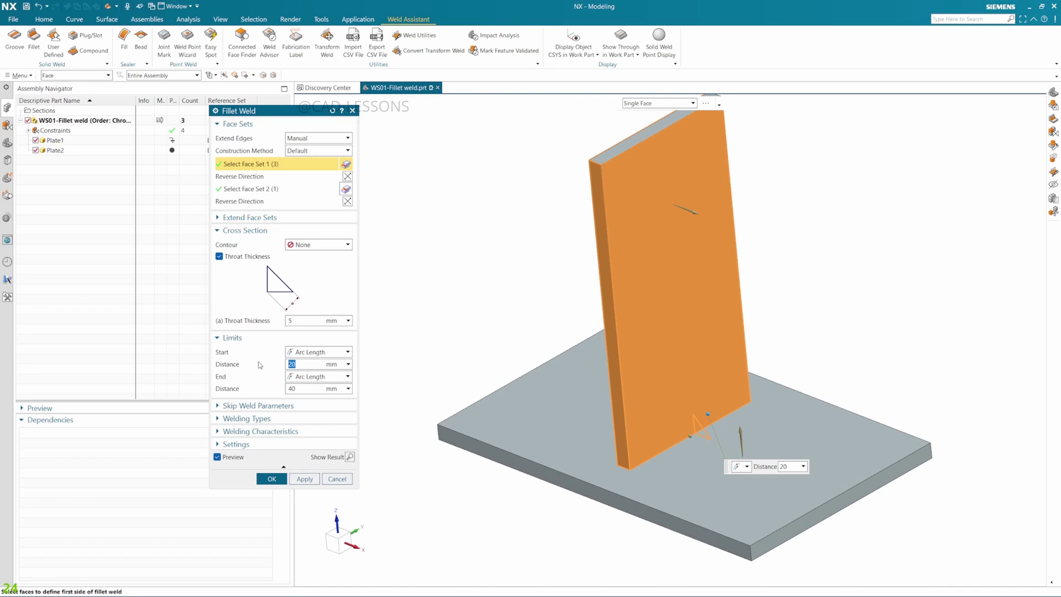
type("0")
left_click(311, 389)
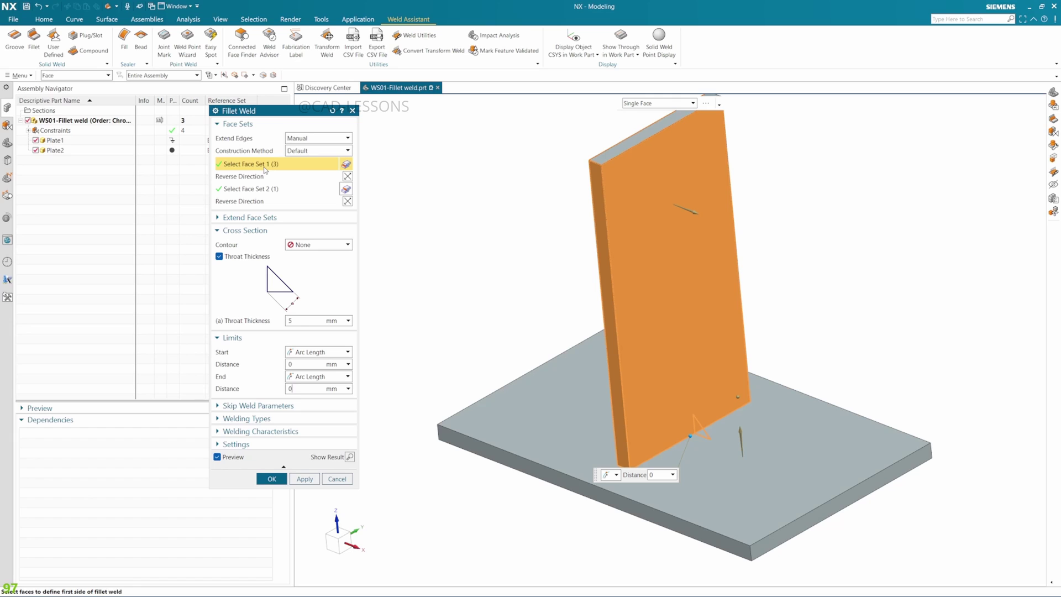
middle_click_drag(778, 261, 682, 269)
left_click(687, 267)
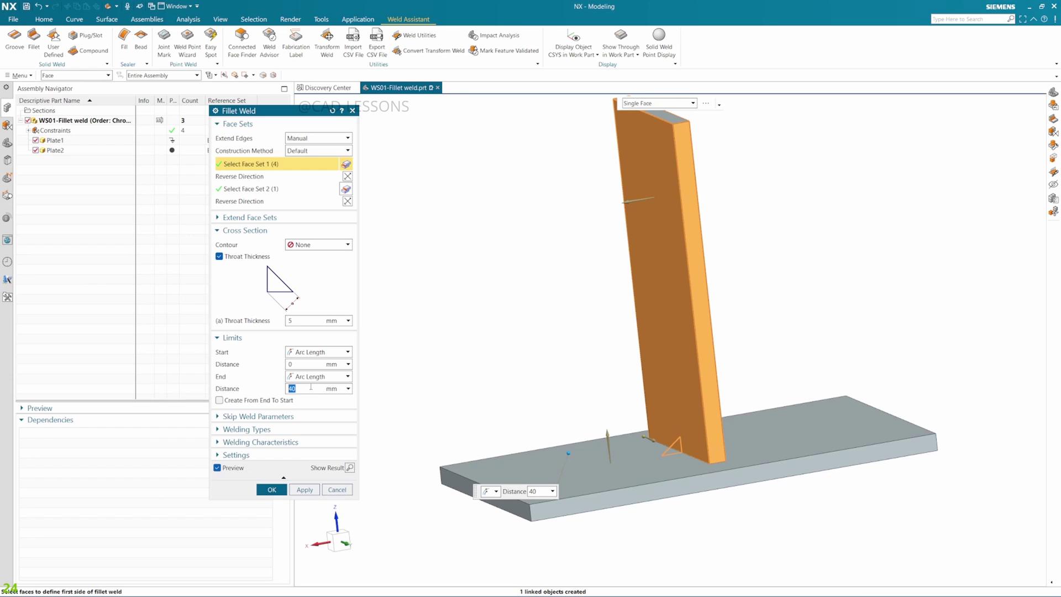
type("0")
key("Return")
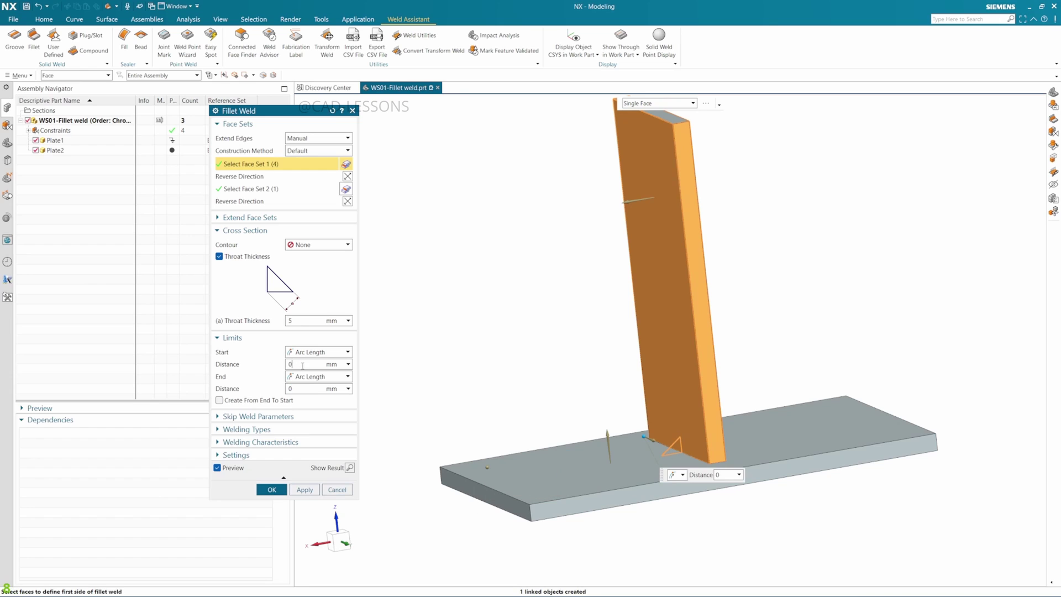
left_click(350, 468)
middle_click_drag(569, 344, 752, 348)
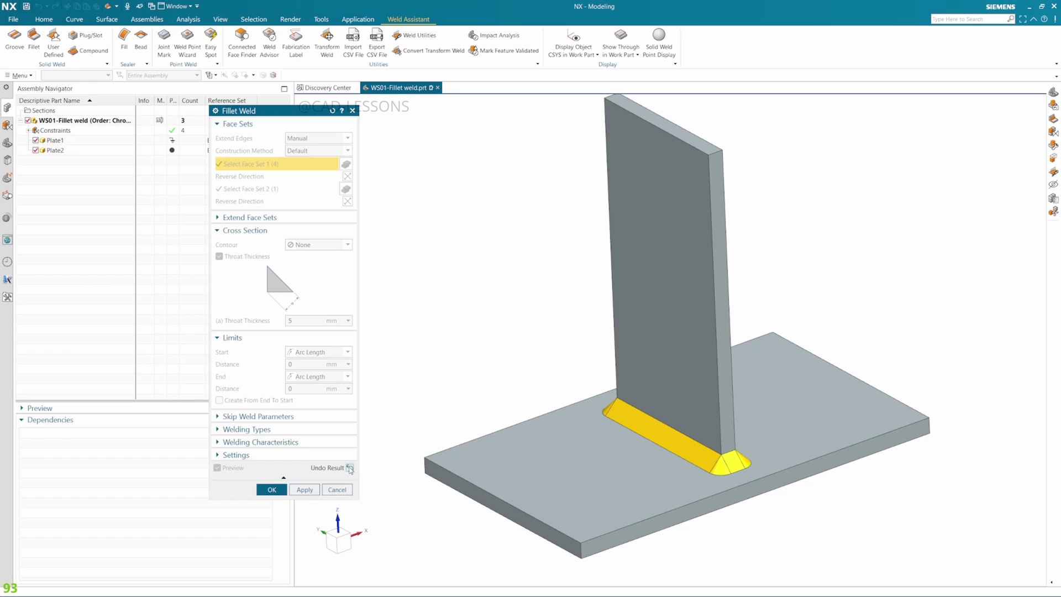
Step: Undo the weld preview and zoom out to view the highlighted upright plate faces
left_click(350, 468)
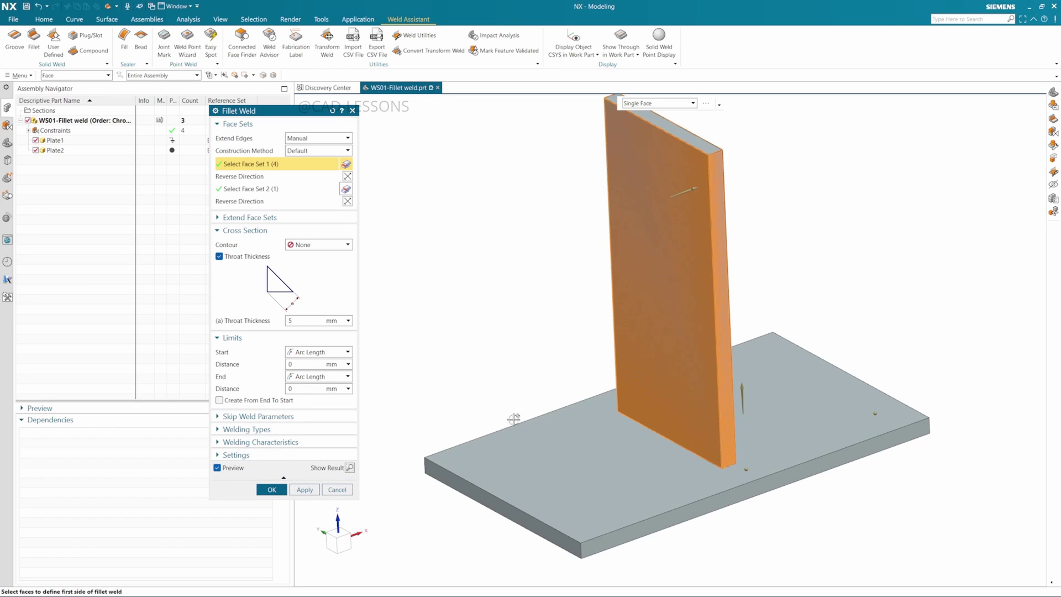
scroll(586, 481, "down", 1)
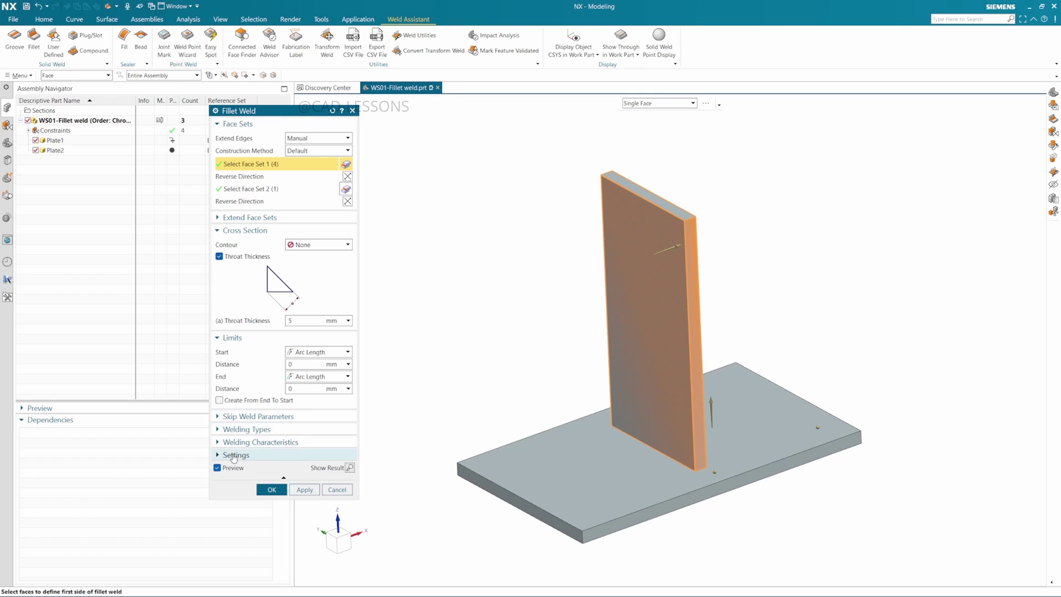
Step: Re-enable Assign Weld PMI in the Fillet Weld Settings section
left_click(234, 456)
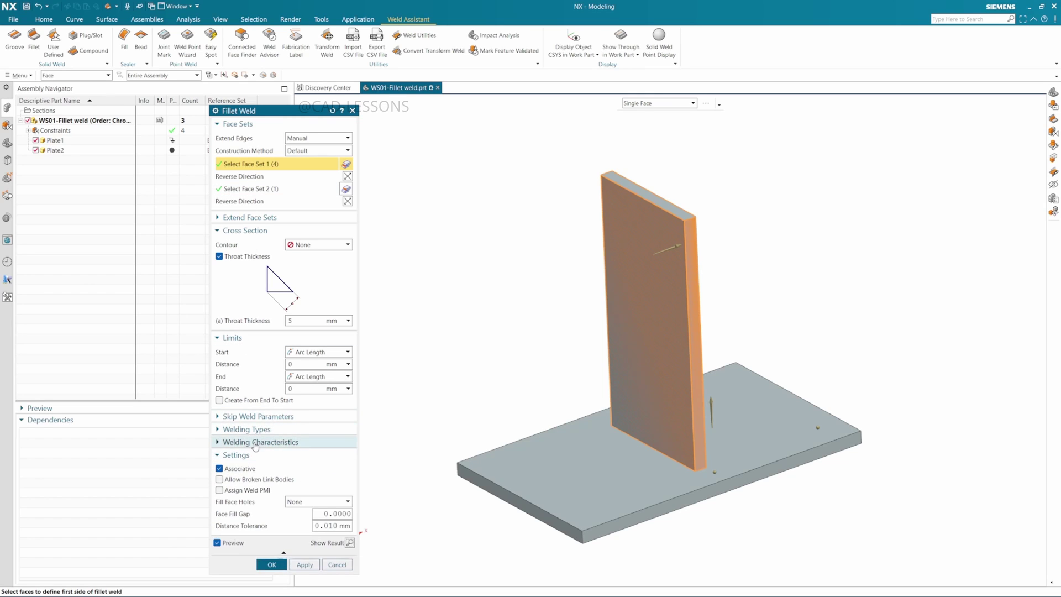
left_click(243, 492)
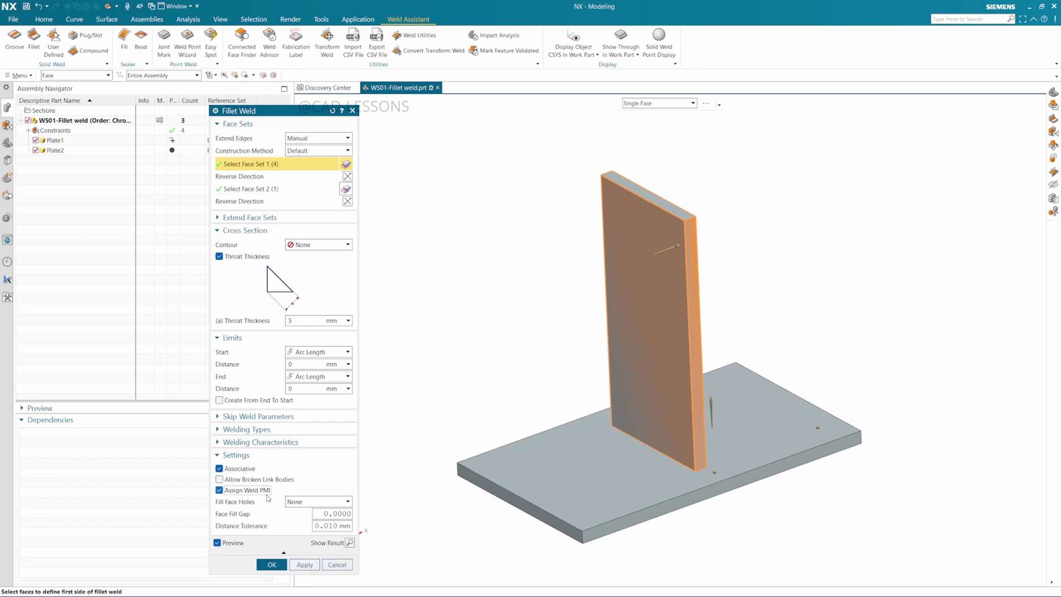
Step: Create the fillet weld and check the weld symbol's a 5 size, 176 length and leader type
left_click(284, 563)
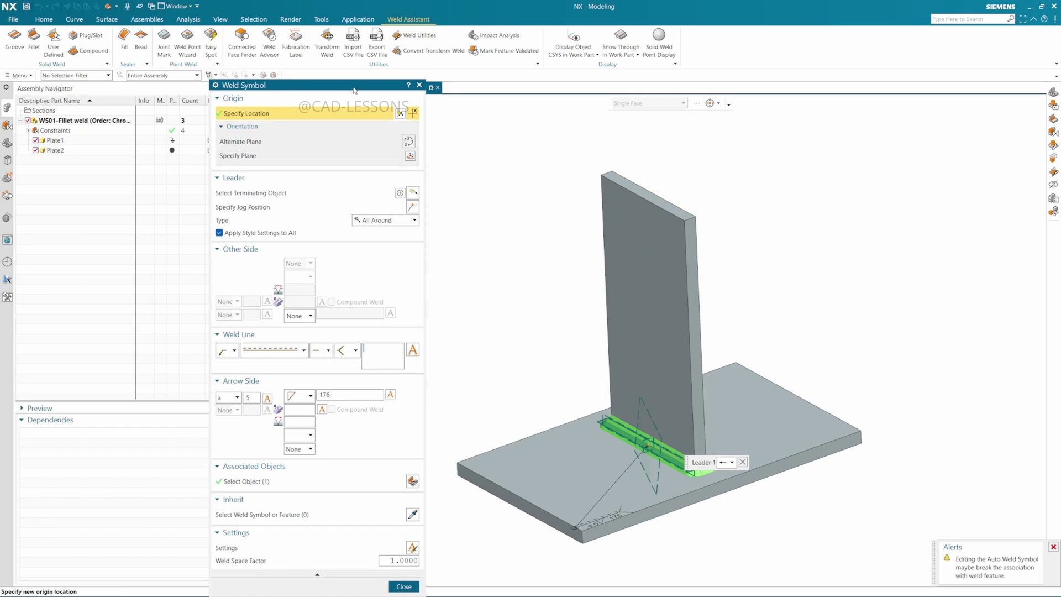
left_click_drag(307, 88, 243, 60)
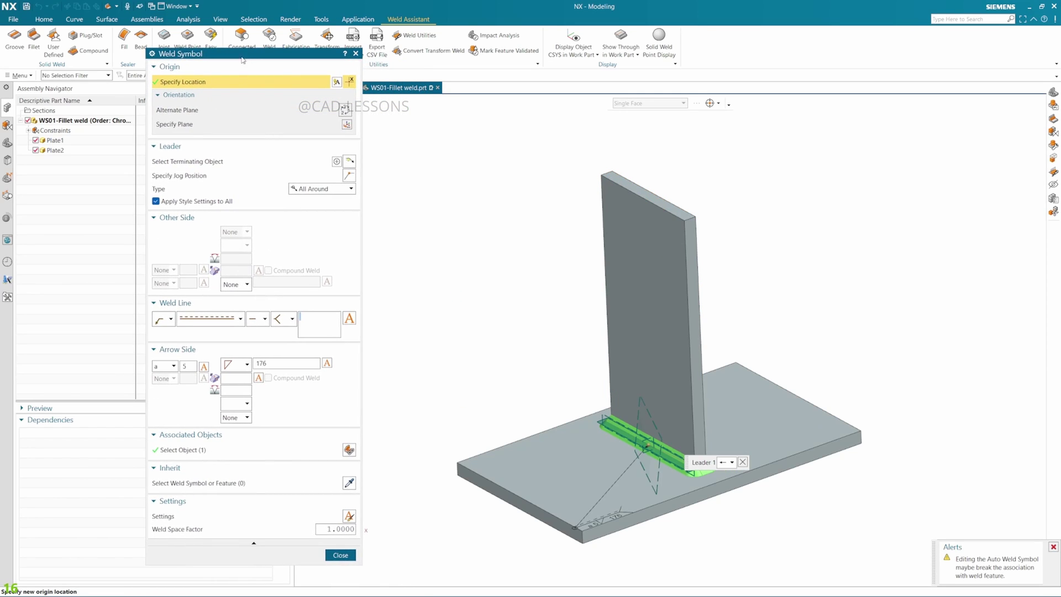
middle_click_drag(512, 383, 622, 354)
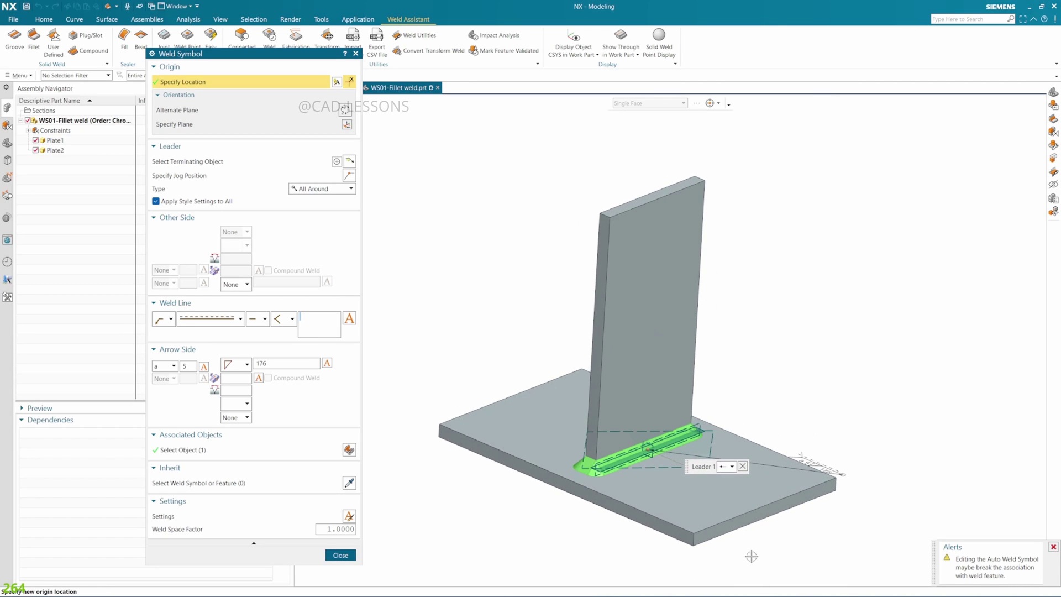
scroll(771, 536, "up", 2)
middle_click_drag(680, 329, 891, 403)
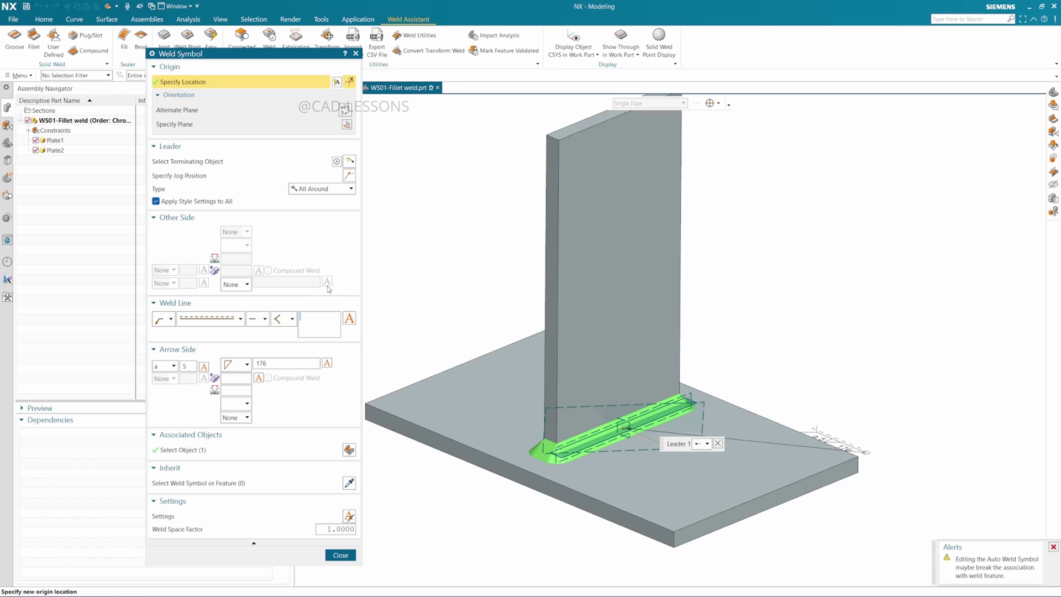
left_click(196, 366)
left_click(270, 363)
left_click(308, 190)
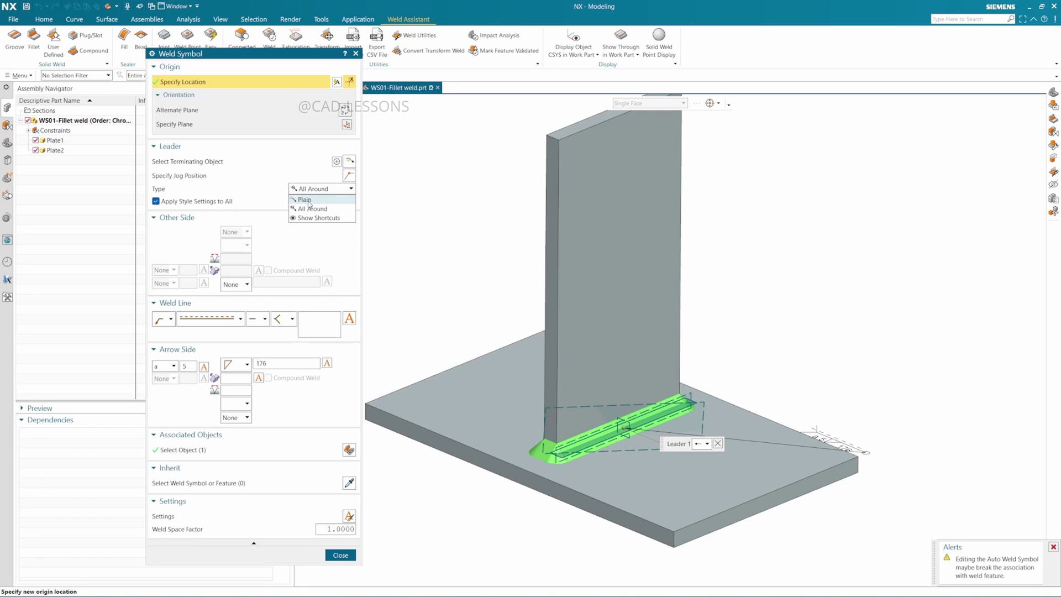
Step: Keep the All Around leader, select the leader's terminating object, and close the Weld Symbol dialog
left_click(305, 200)
left_click(314, 190)
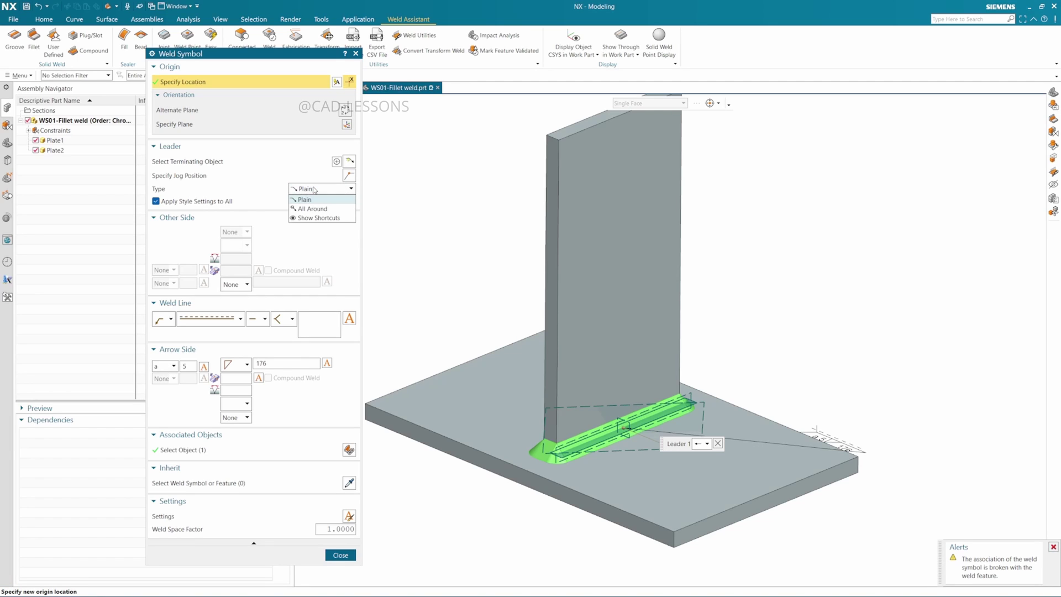
left_click(309, 209)
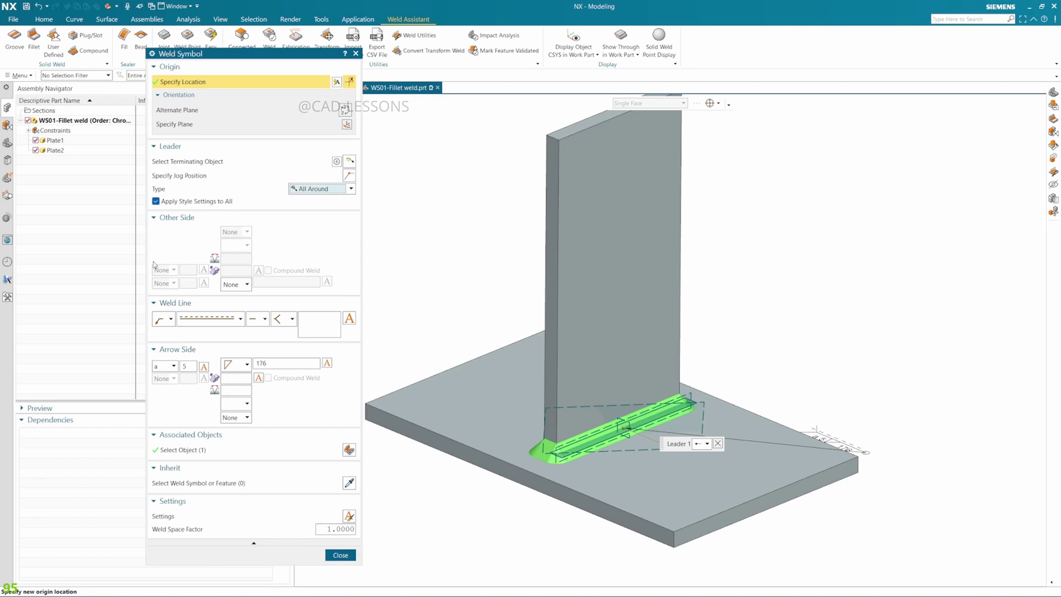
scroll(579, 550, "up", 1)
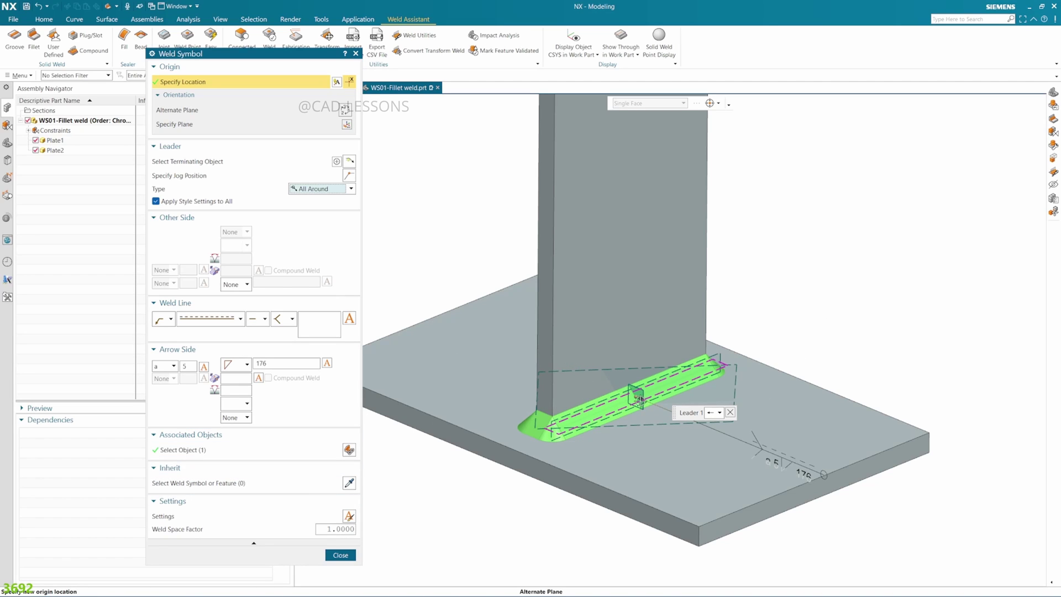
left_click(179, 164)
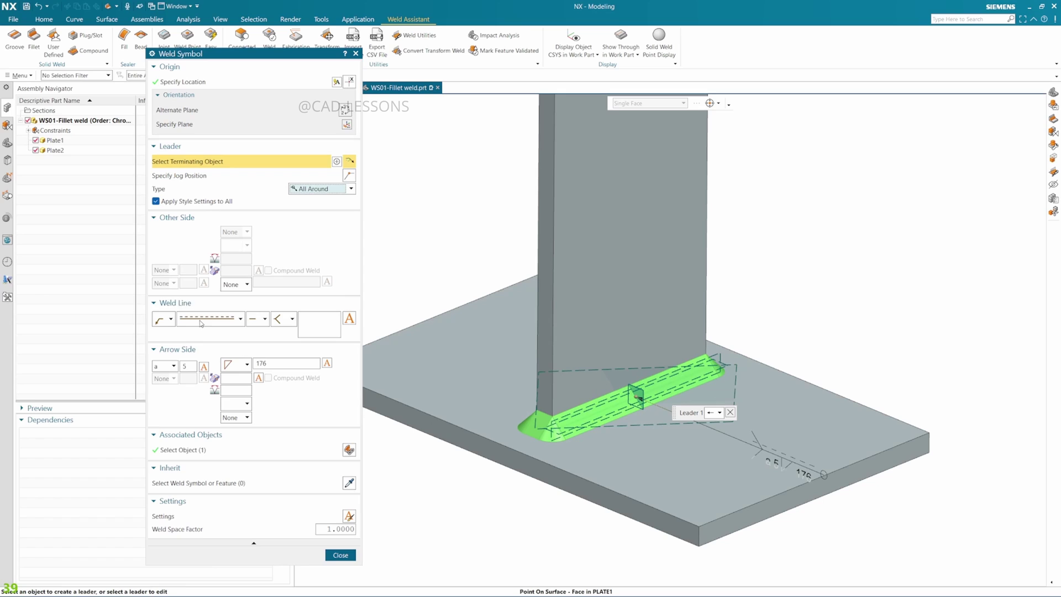
left_click(340, 555)
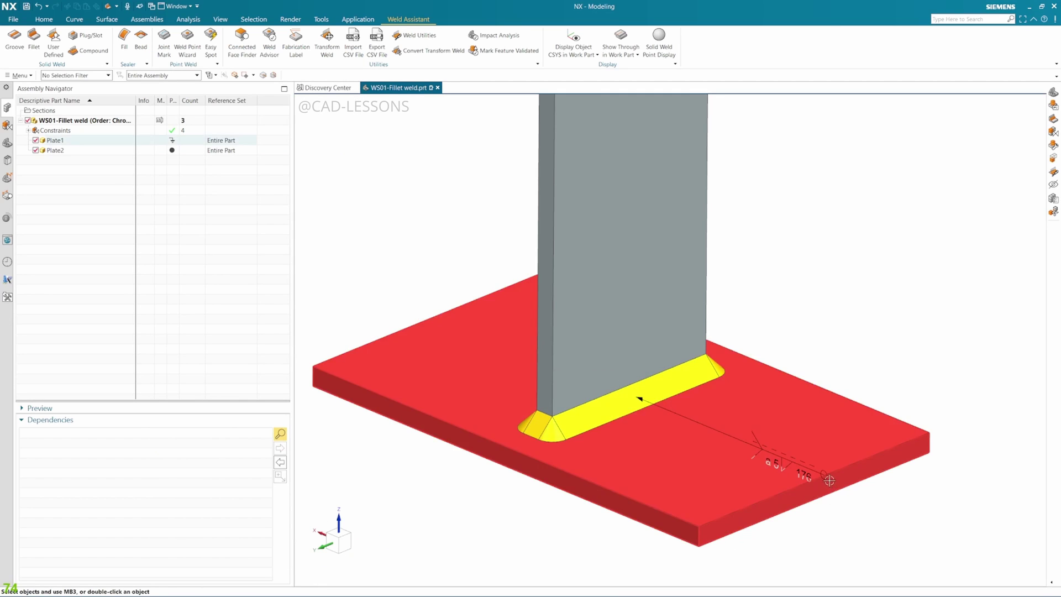
Step: Drag the a5 176 weld symbol higher above the plate and orbit to view it
left_click_drag(807, 434, 810, 326)
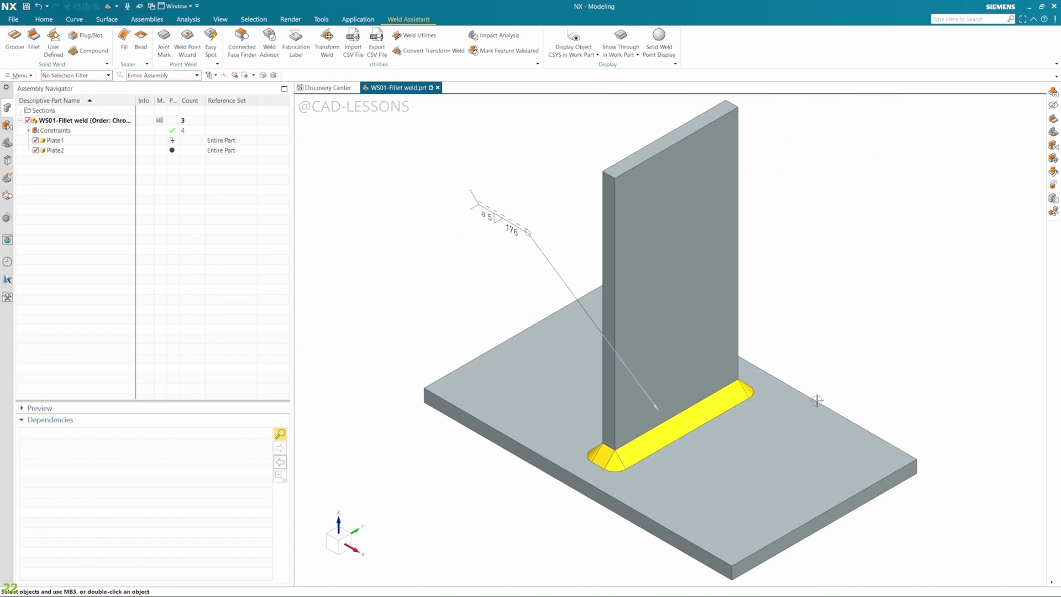
middle_click_drag(848, 346, 735, 325)
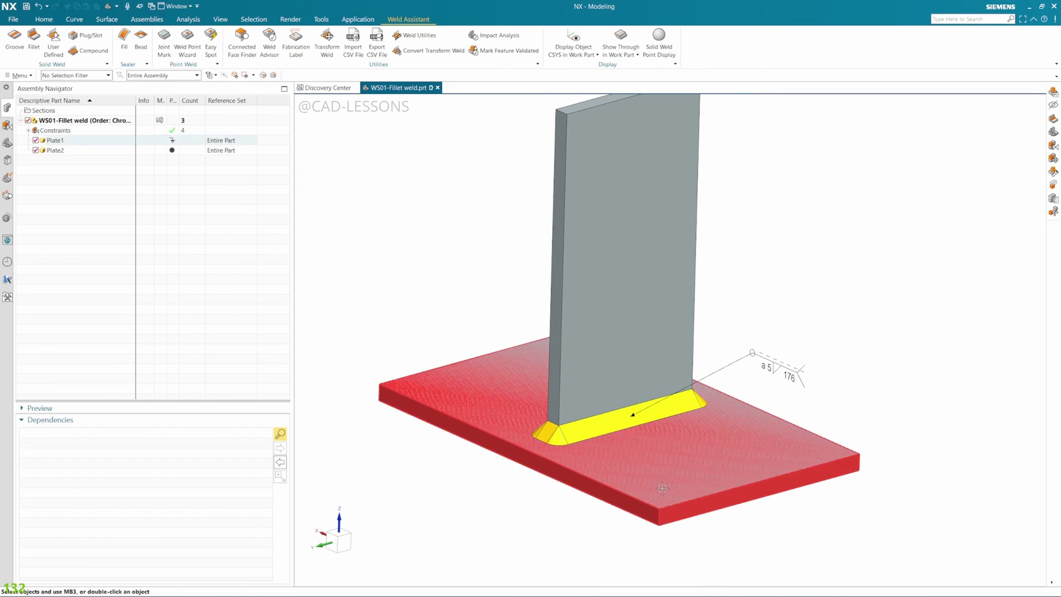
middle_click_drag(662, 488, 791, 389)
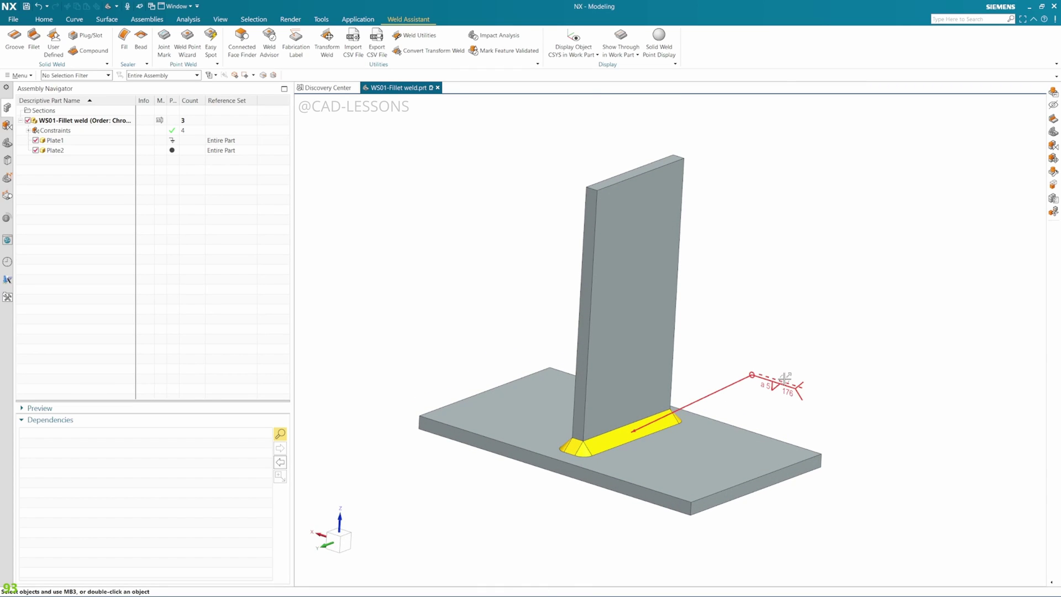
middle_click_drag(701, 306, 718, 308)
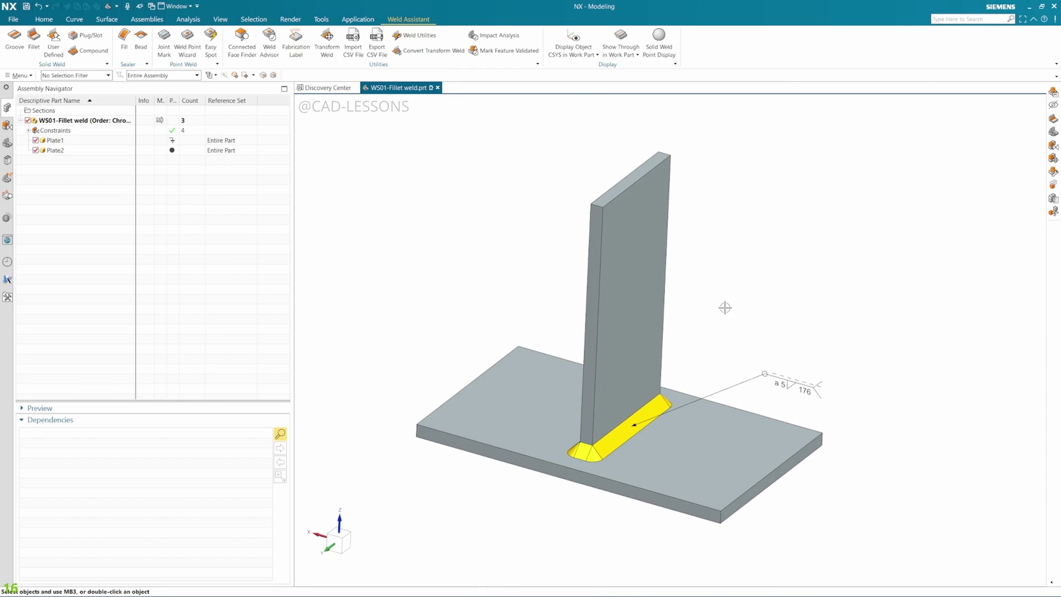
Step: Open and cancel the weld symbol's properties, then show the Part Navigator history
double_click(774, 376)
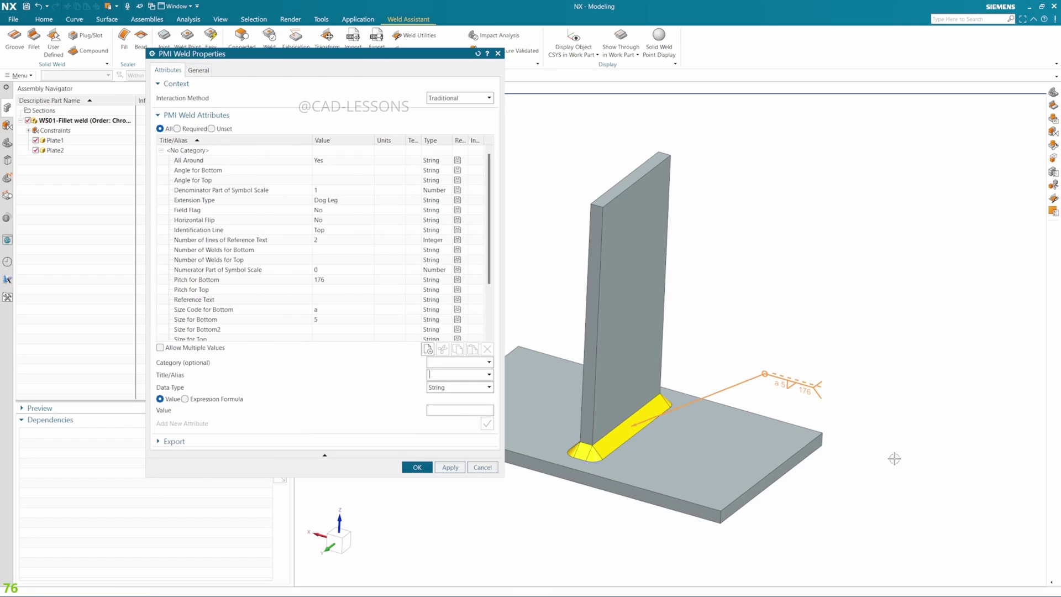
left_click(482, 467)
left_click(8, 143)
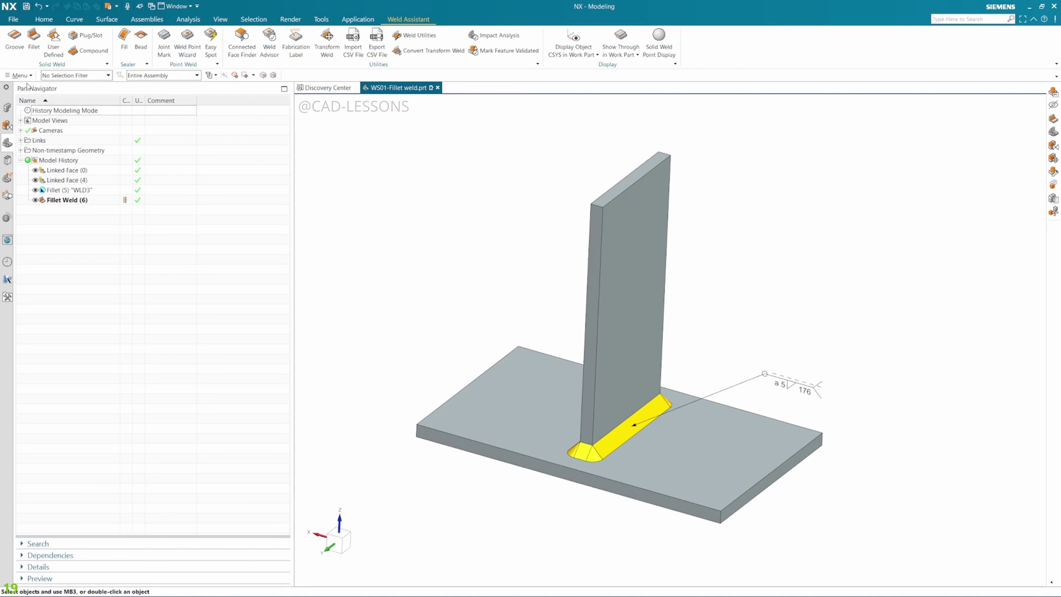
Step: Confirm Fillet (5) "WLD3" unchanged, then turn on Assign Weld PMI for Fillet Weld (6)
double_click(54, 192)
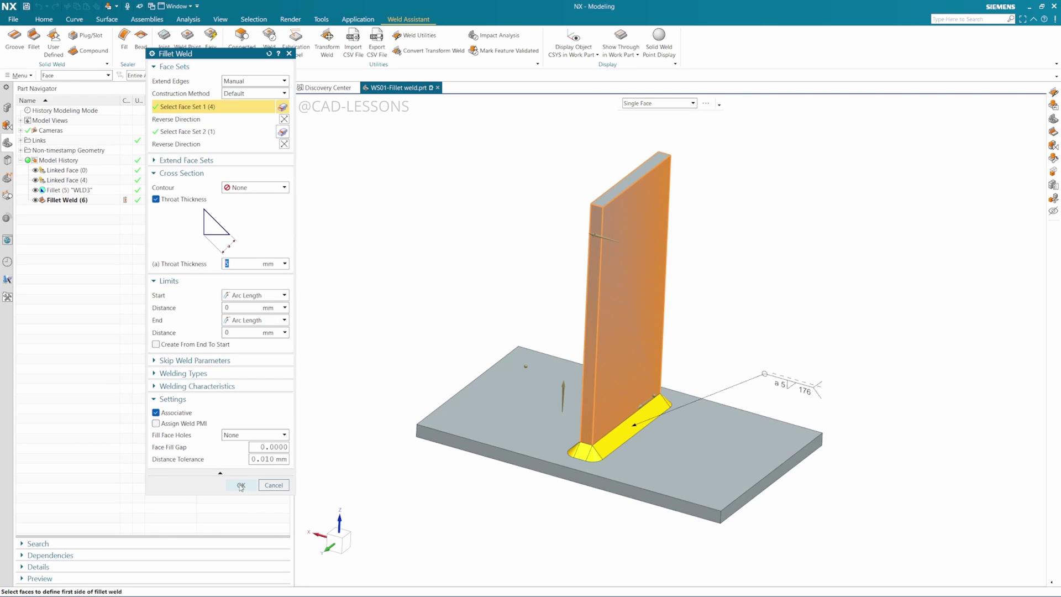
left_click(241, 485)
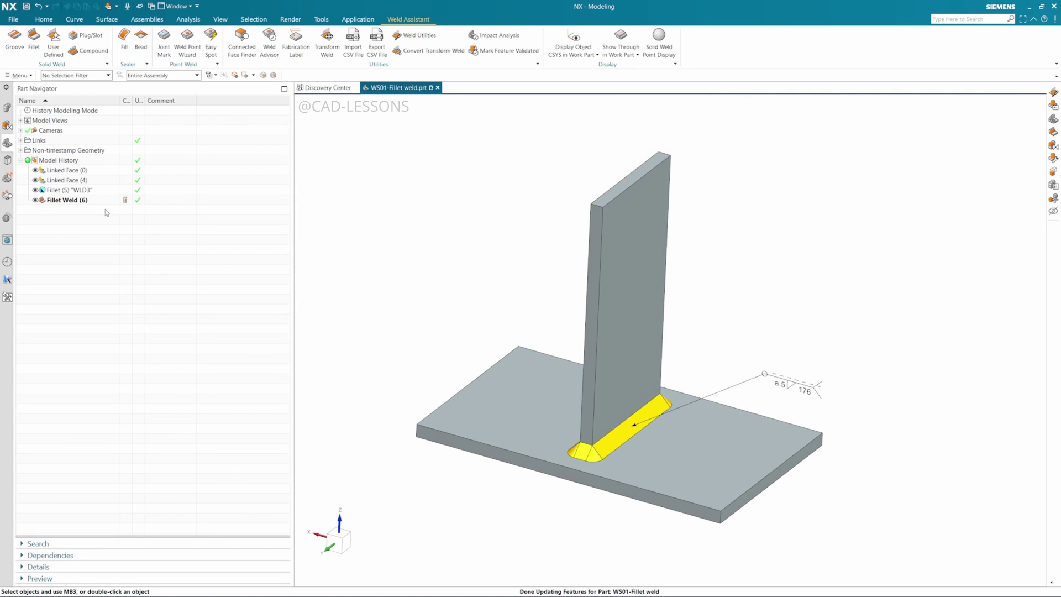
double_click(57, 200)
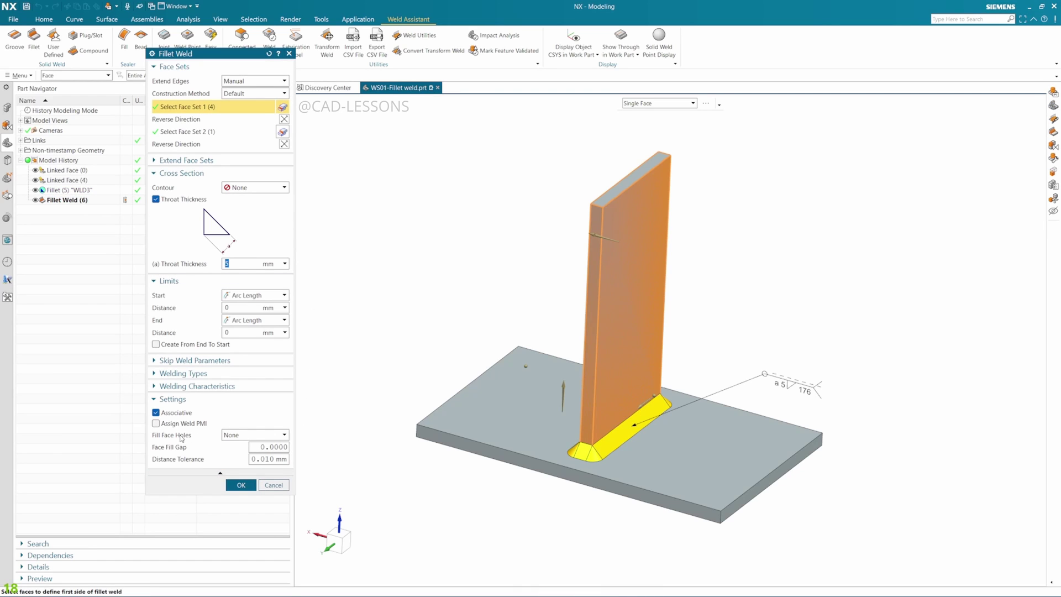
left_click(180, 424)
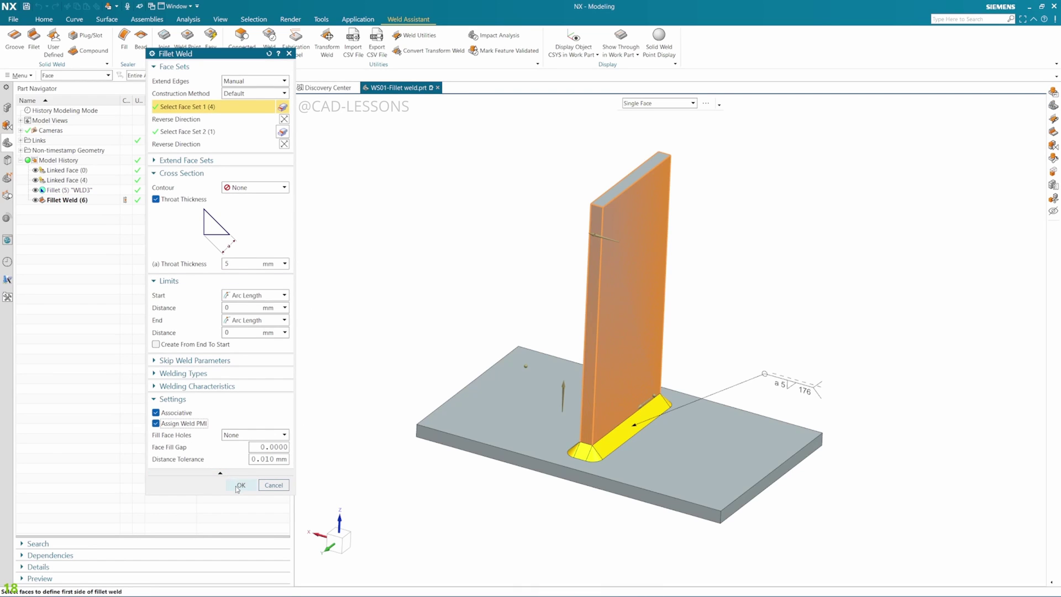
left_click(241, 485)
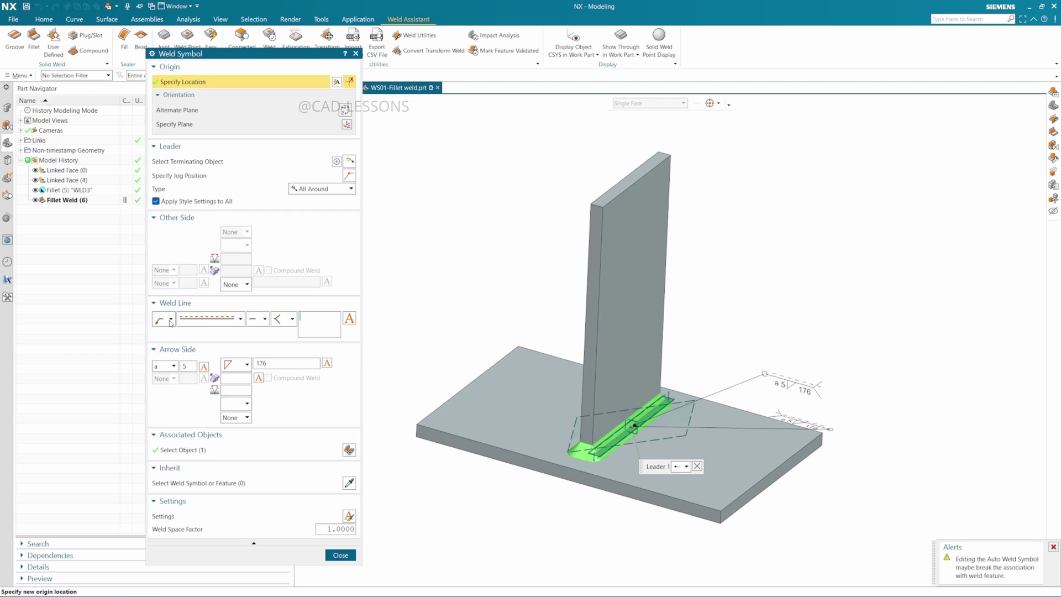
Step: Try two weld line styles, add an Other Side weld symbol, clear the tail symbol, and close Weld Symbol
left_click(238, 318)
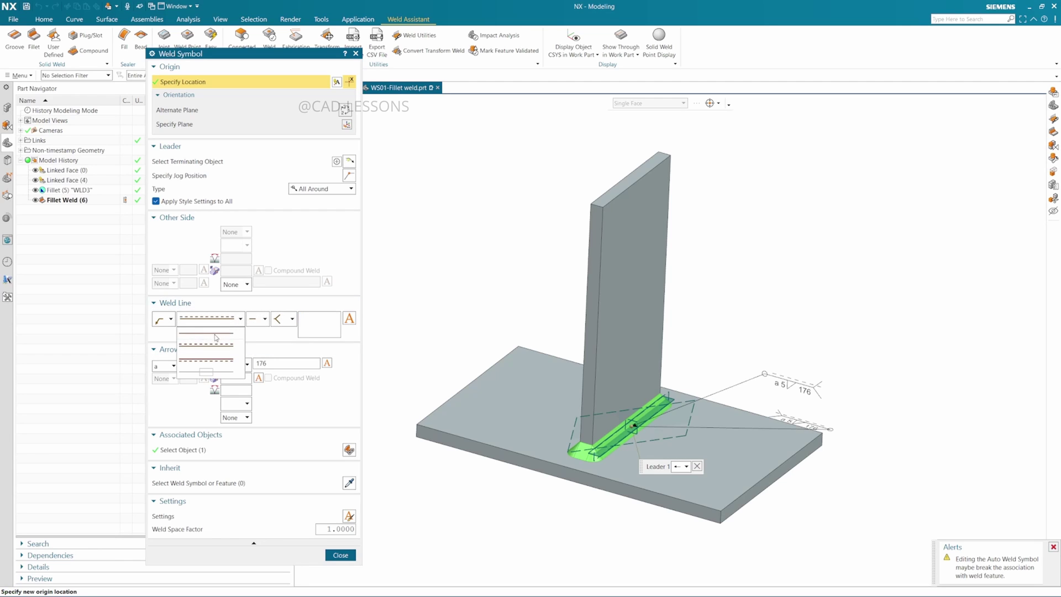
left_click(195, 360)
left_click(246, 285)
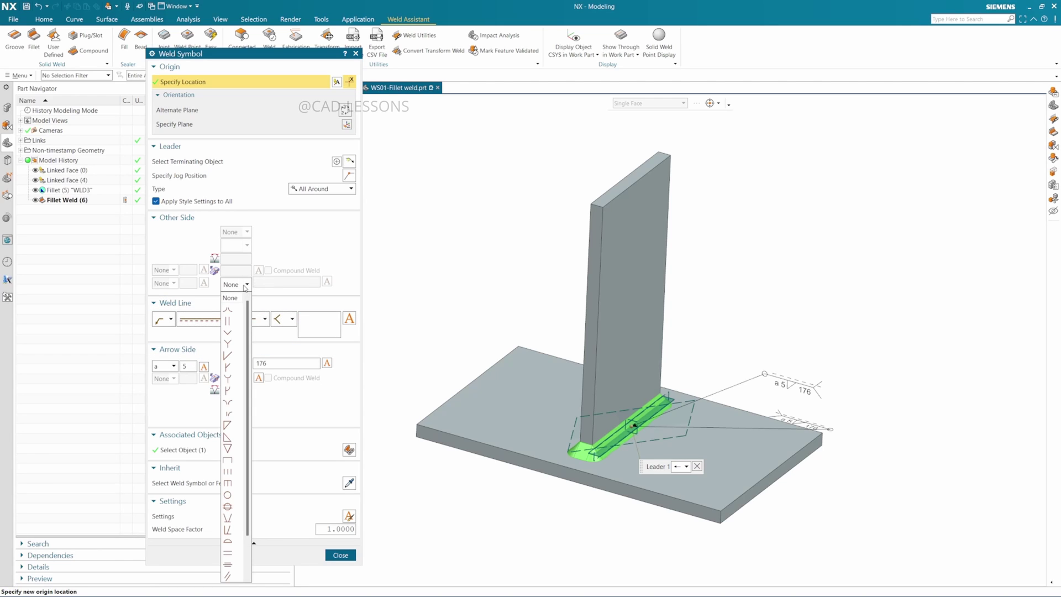
left_click(236, 433)
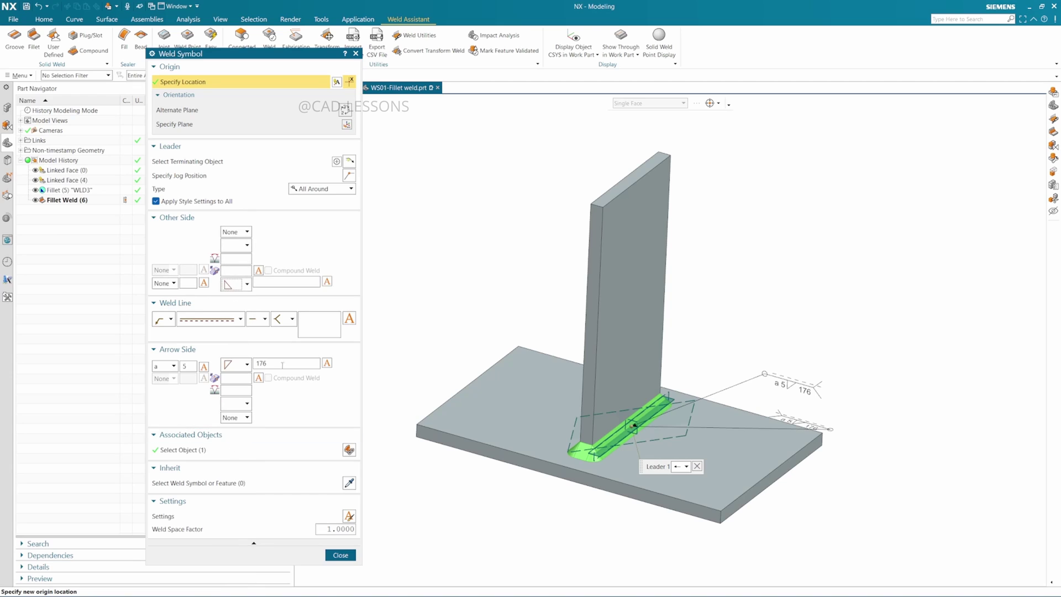
left_click(284, 319)
left_click(285, 334)
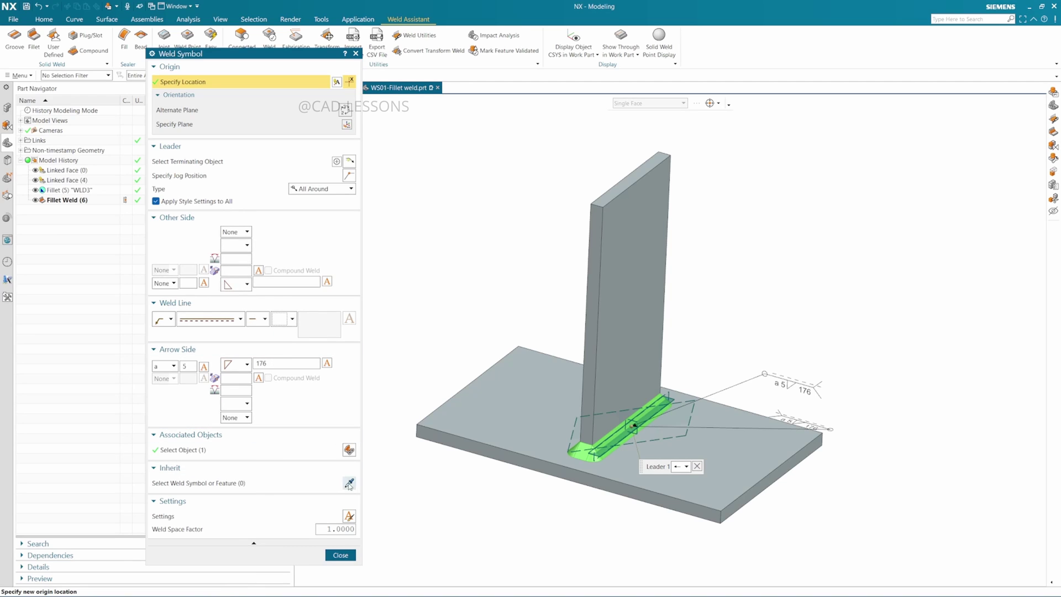
left_click(341, 555)
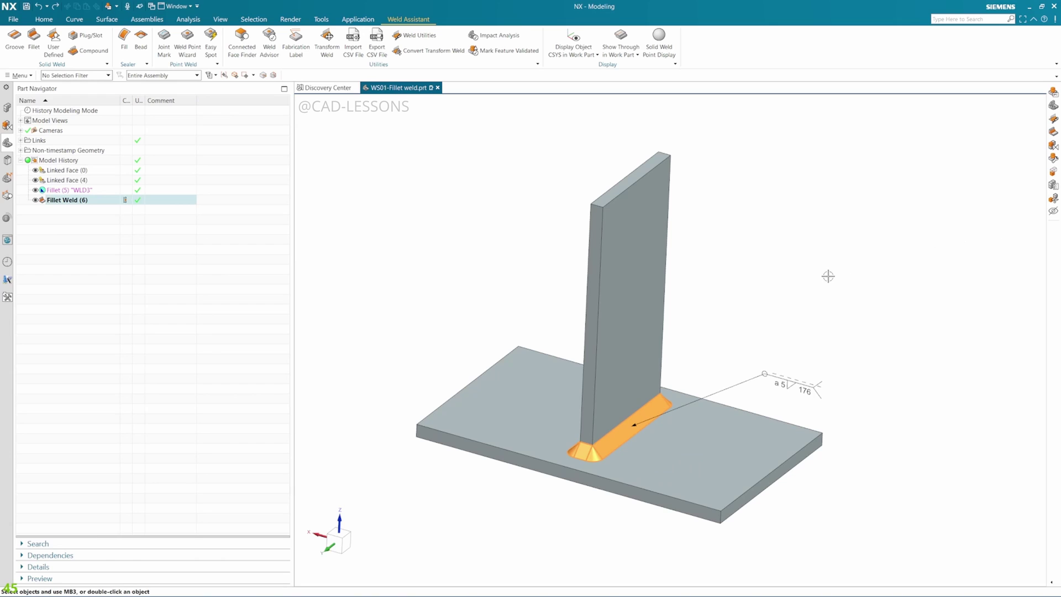
right_click(749, 280)
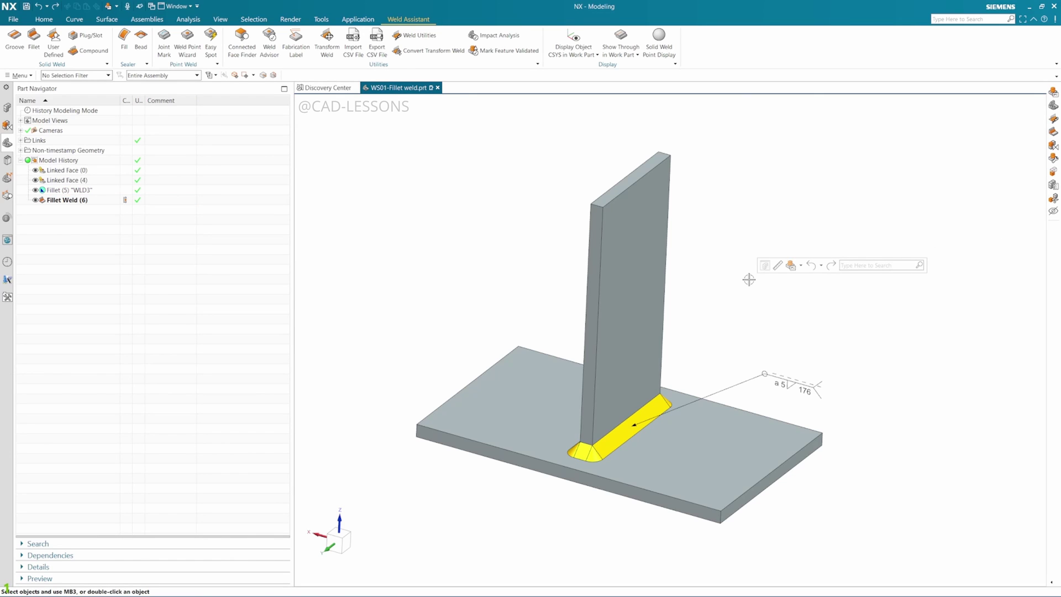
mouse_move(739, 303)
middle_mouse_down()
mouse_move(739, 294)
mouse_move(727, 301)
middle_mouse_up()
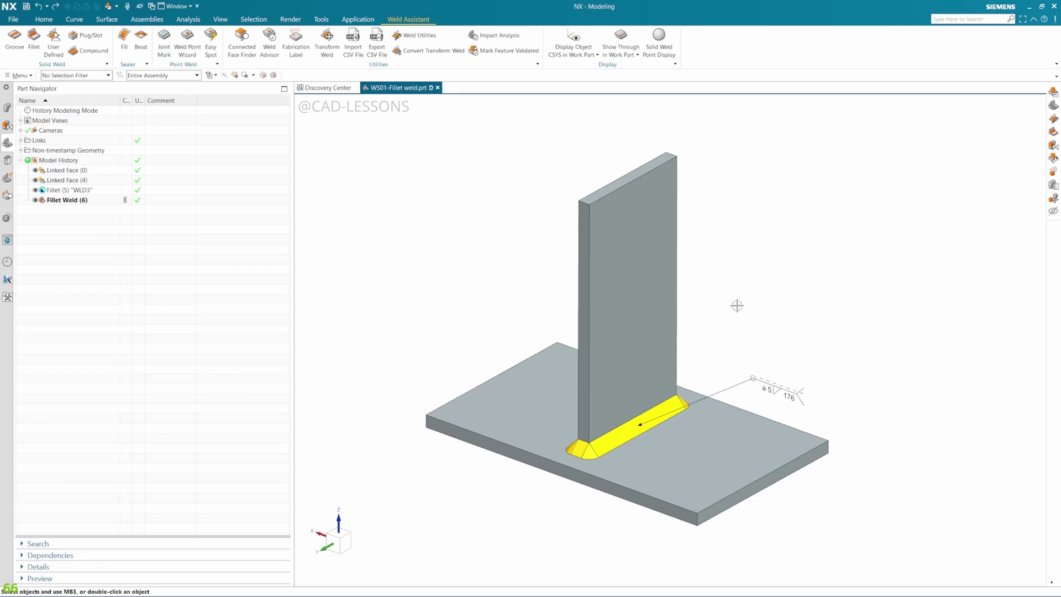